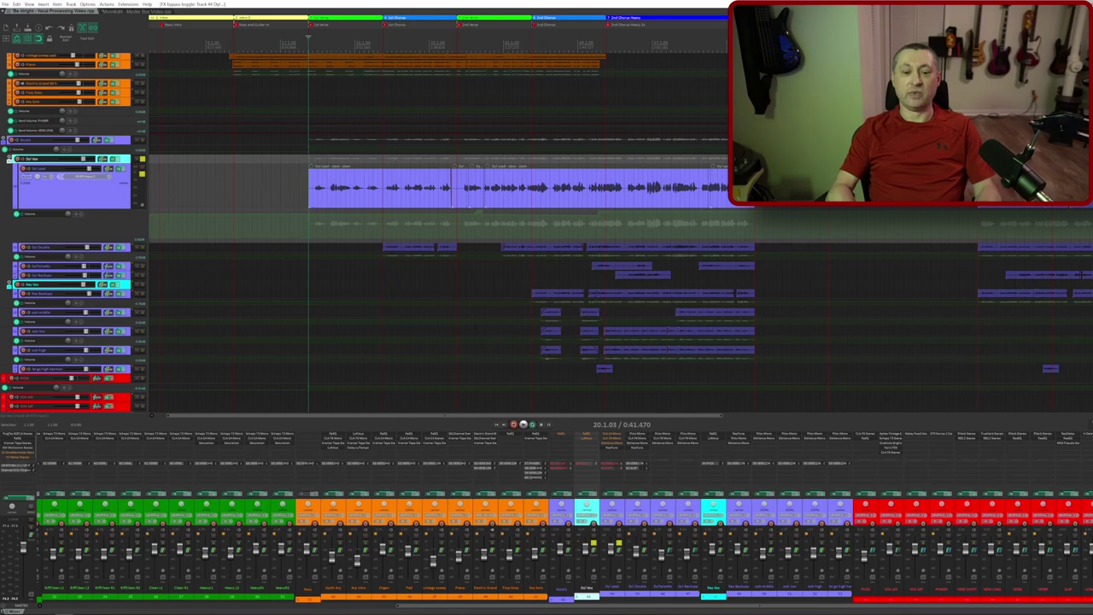
Play the verse in the full mix, with no track soloed, to hear how the unprocessed lead vocal sits
click(537, 511)
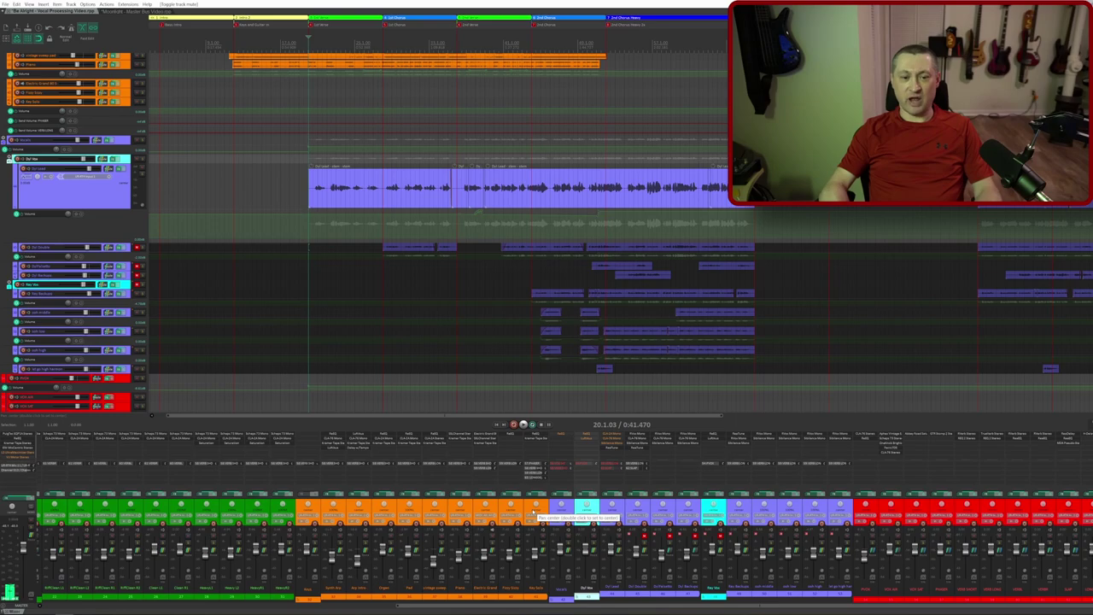
key(space)
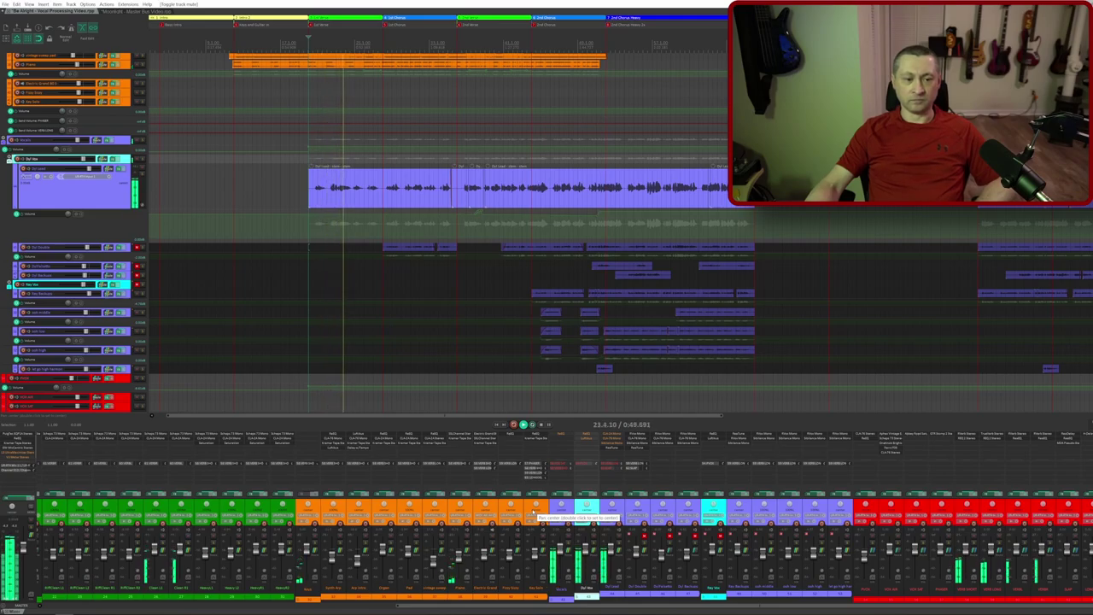
key(space)
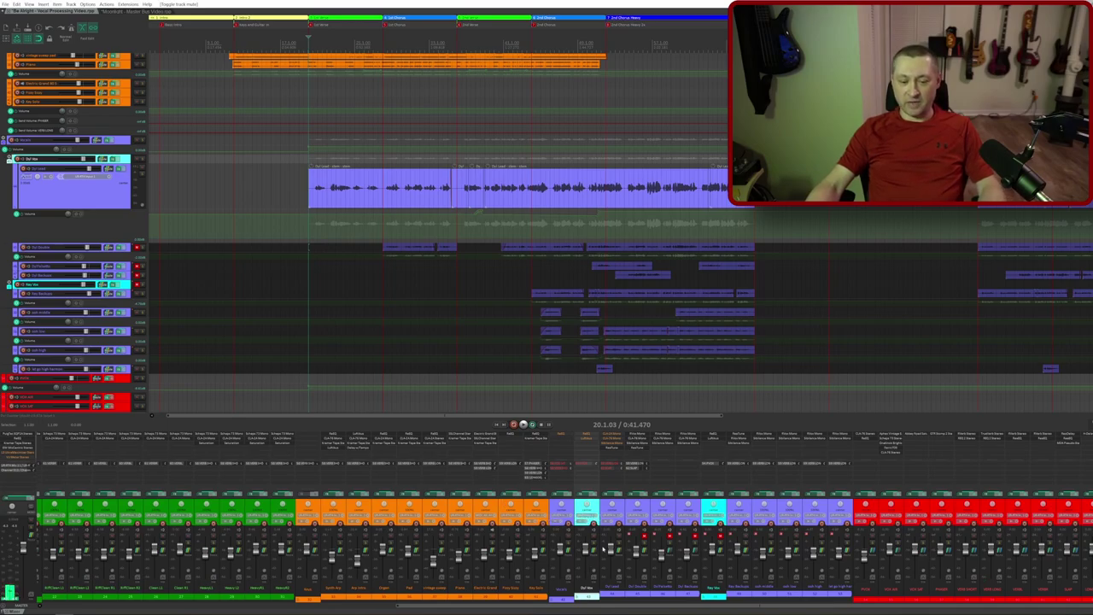
Solo the Dyl Vox folder track and play the verse to hear the dry lead vocal alone
click(594, 545)
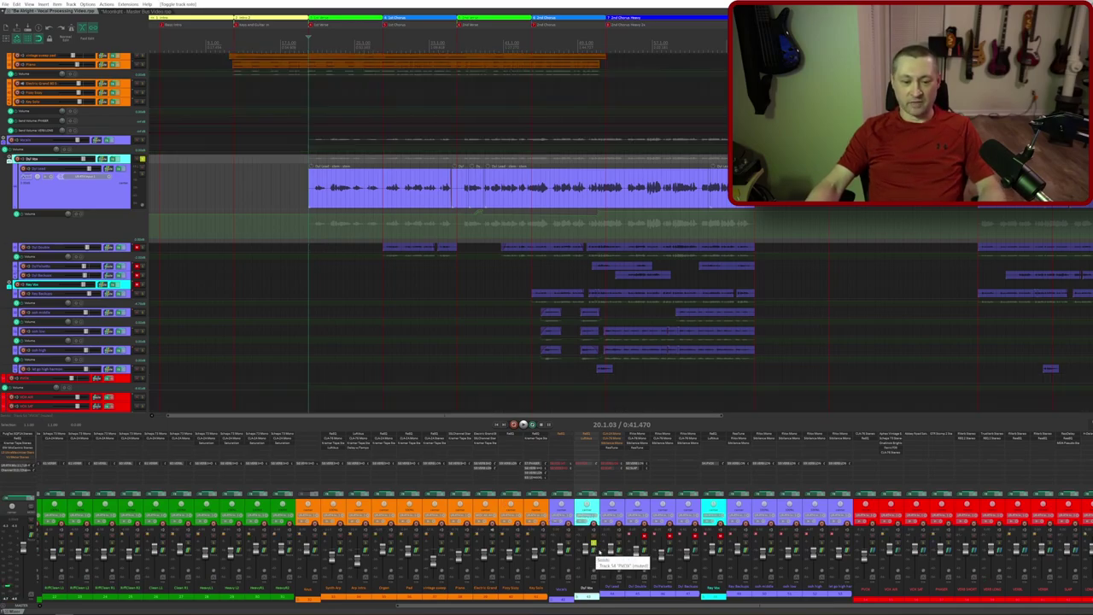
key(space)
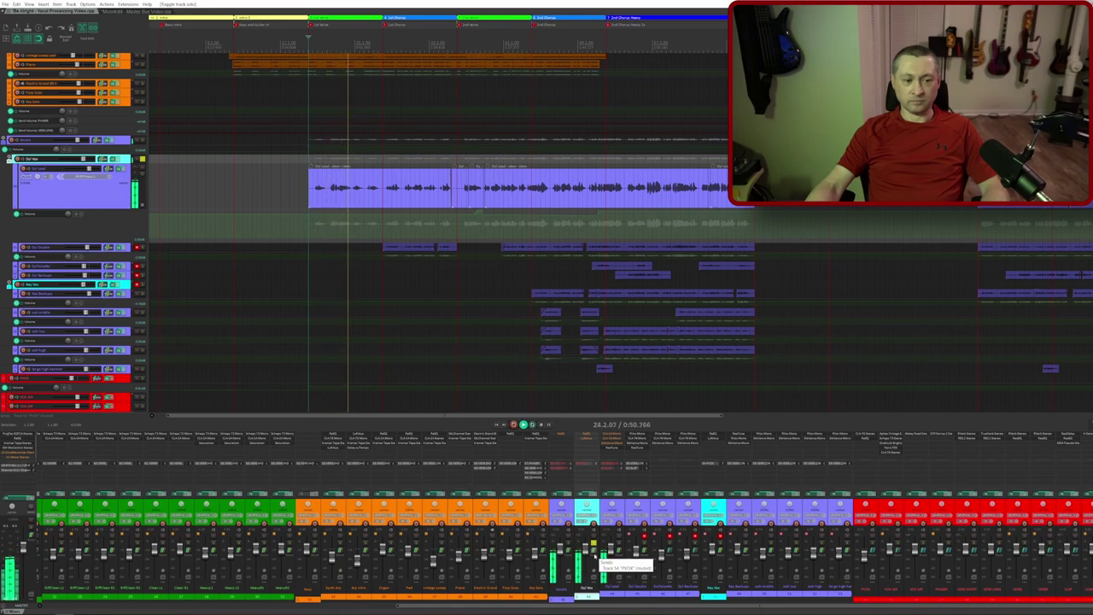
key(space)
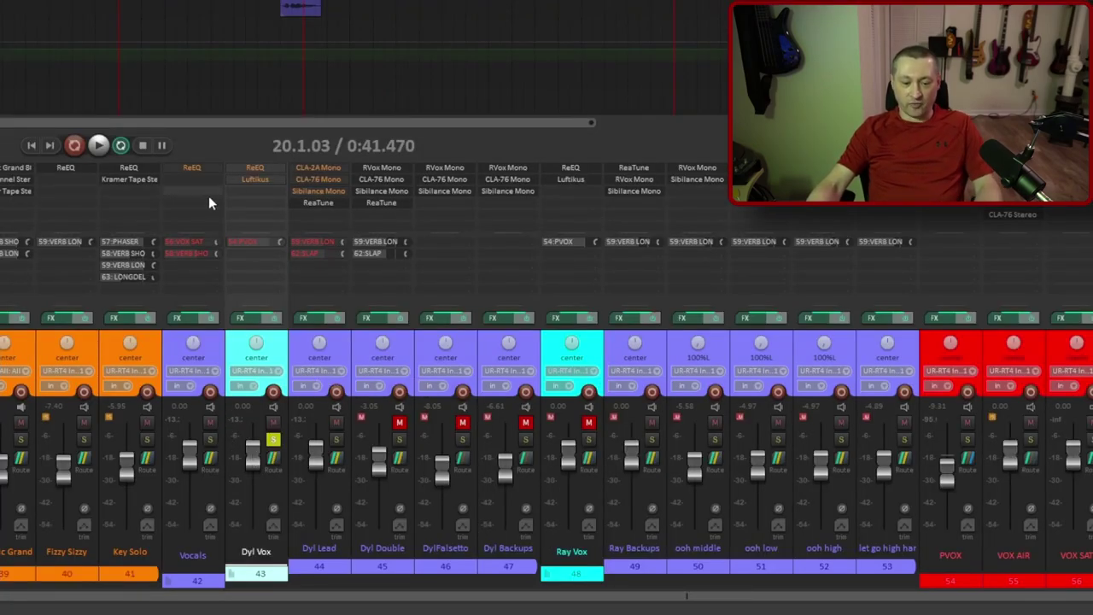
Open the ReEQ on the Vocals folder track, inspect its low-cut band, and close it
click(202, 166)
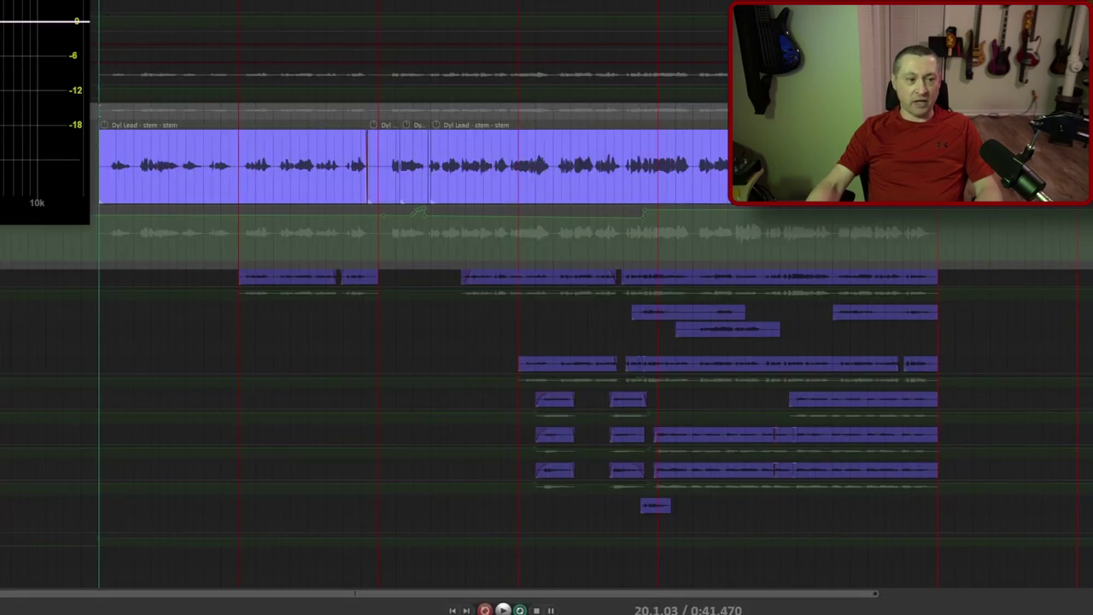
drag(1, 1, 410, 91)
mouse_move(302, 251)
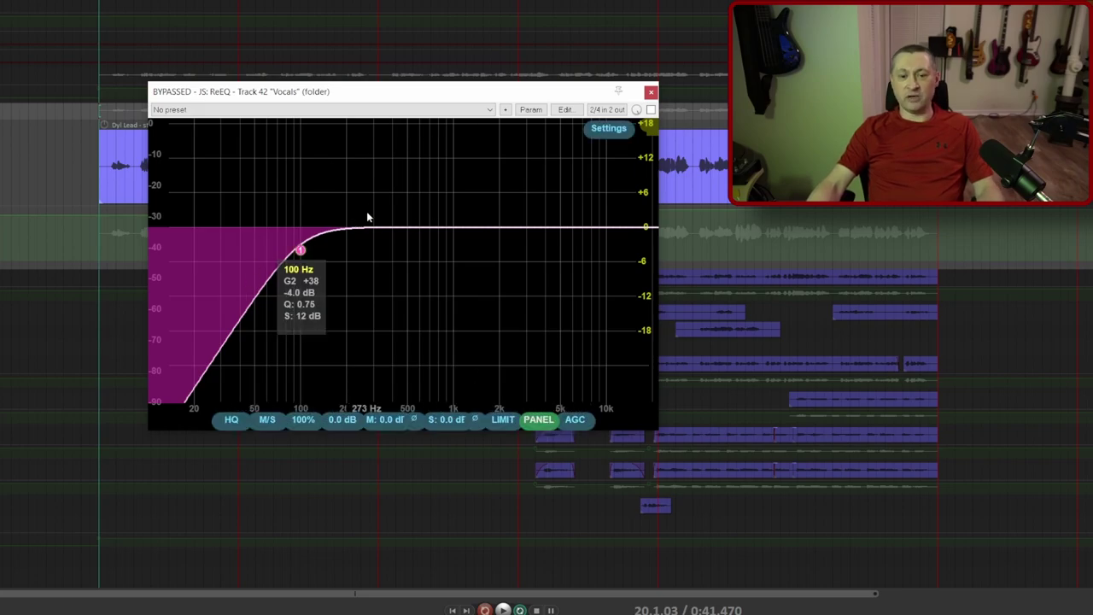
click(651, 93)
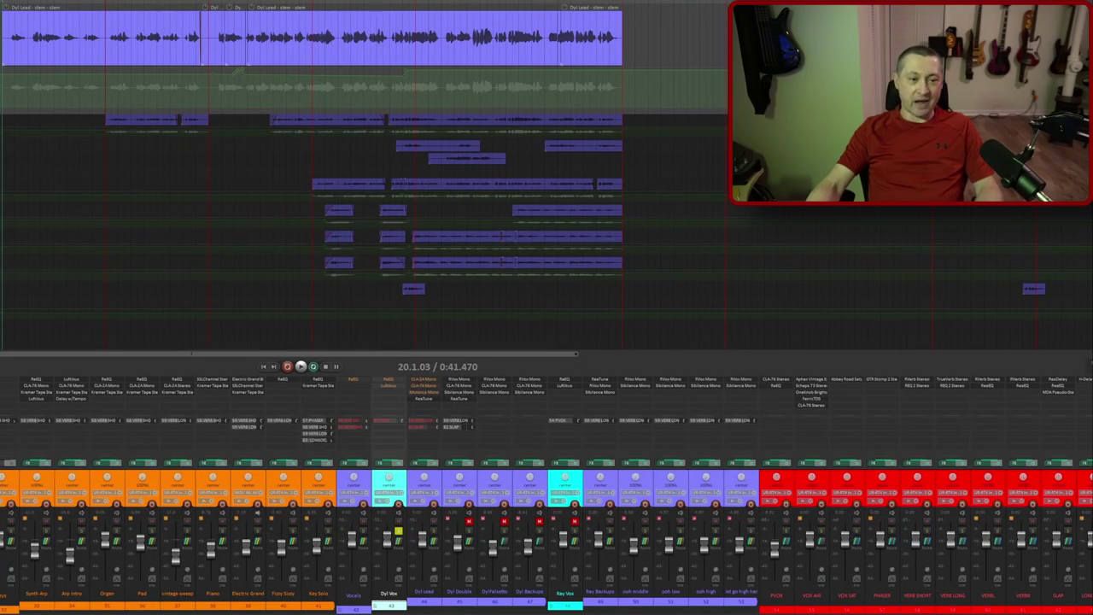
Enable the Vocals folder's ReEQ, playing the soloed vocal from the 1st Chorus marker before and after to compare
key(bracketright)
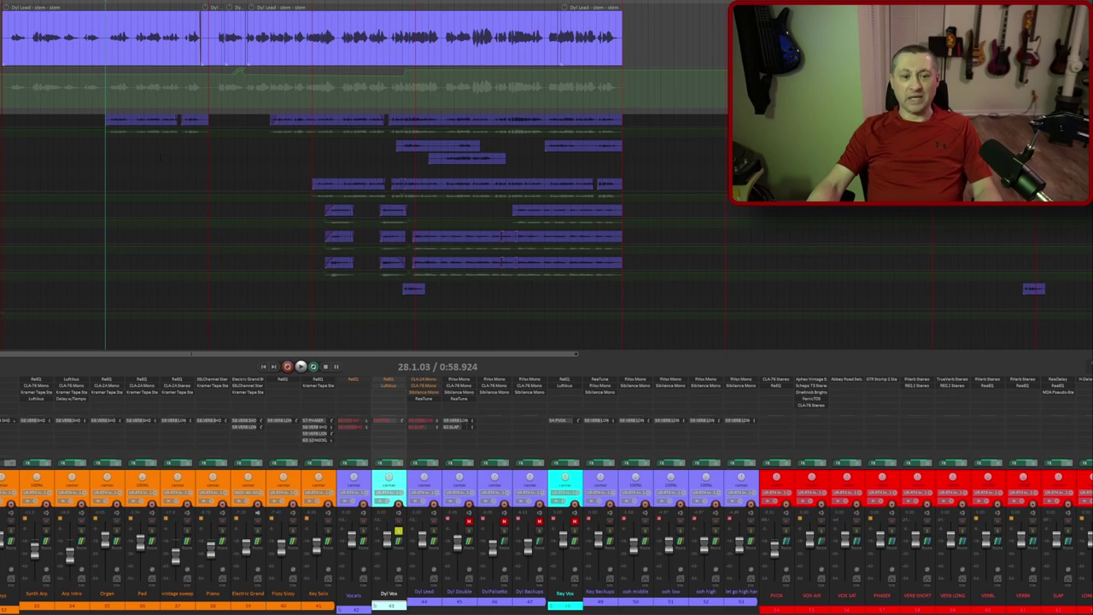
key(space)
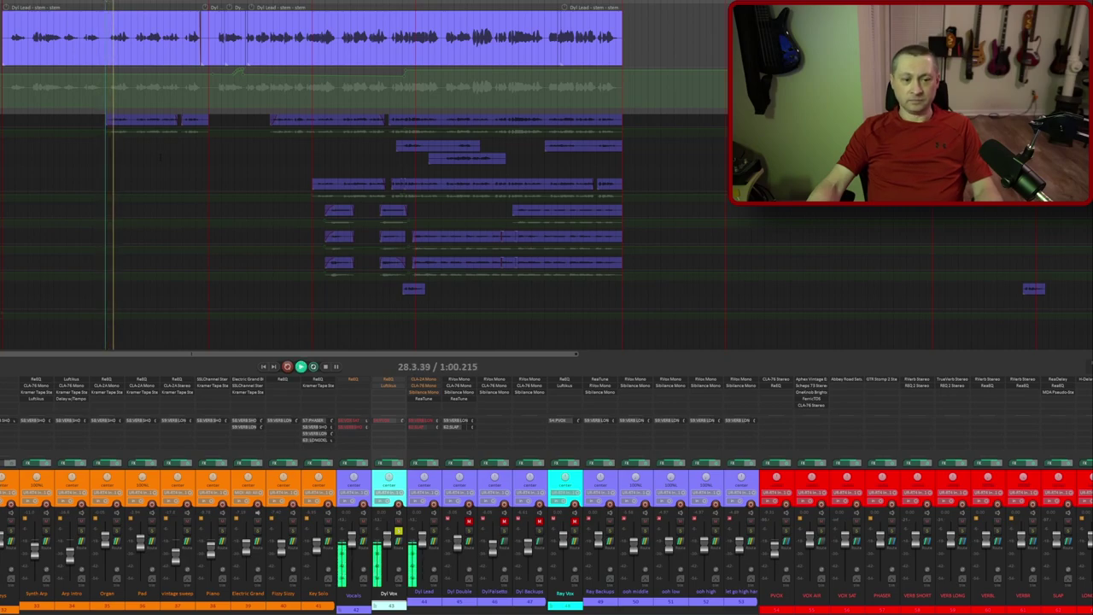
key(space)
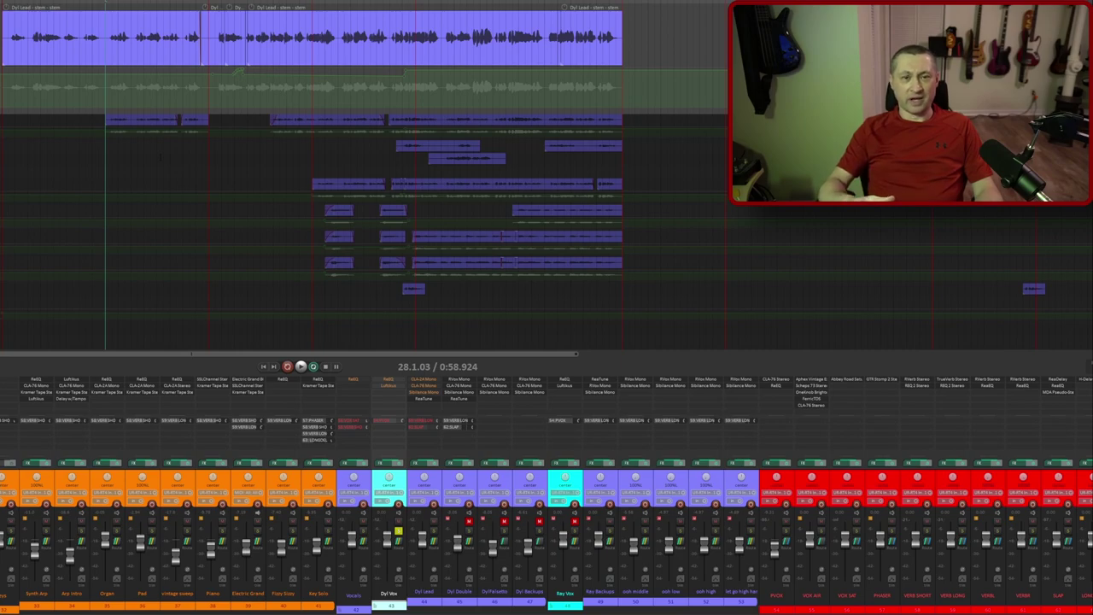
key(space)
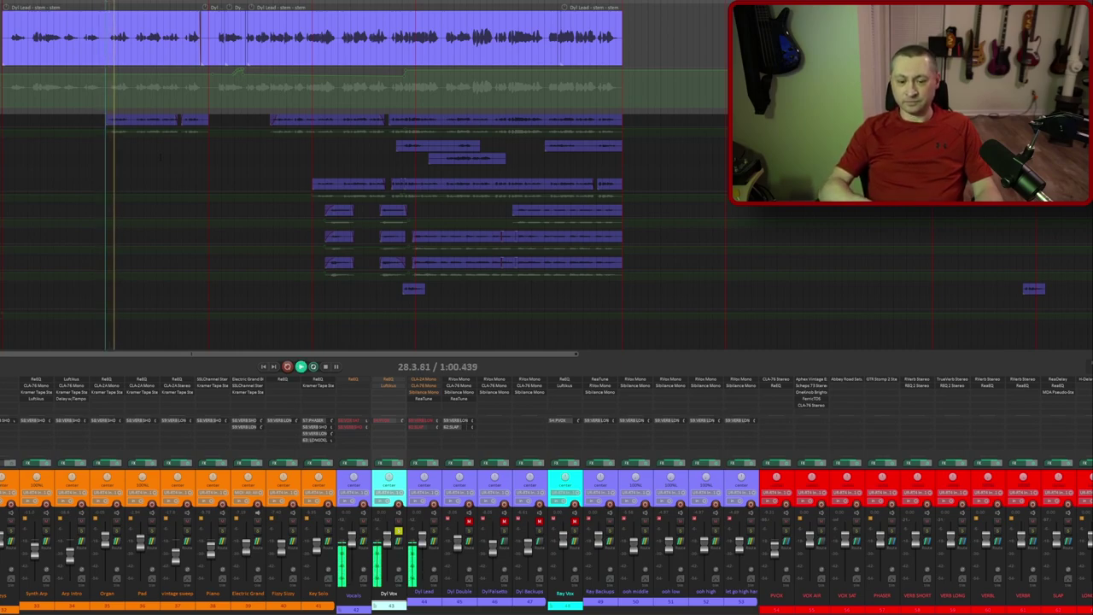
key(space)
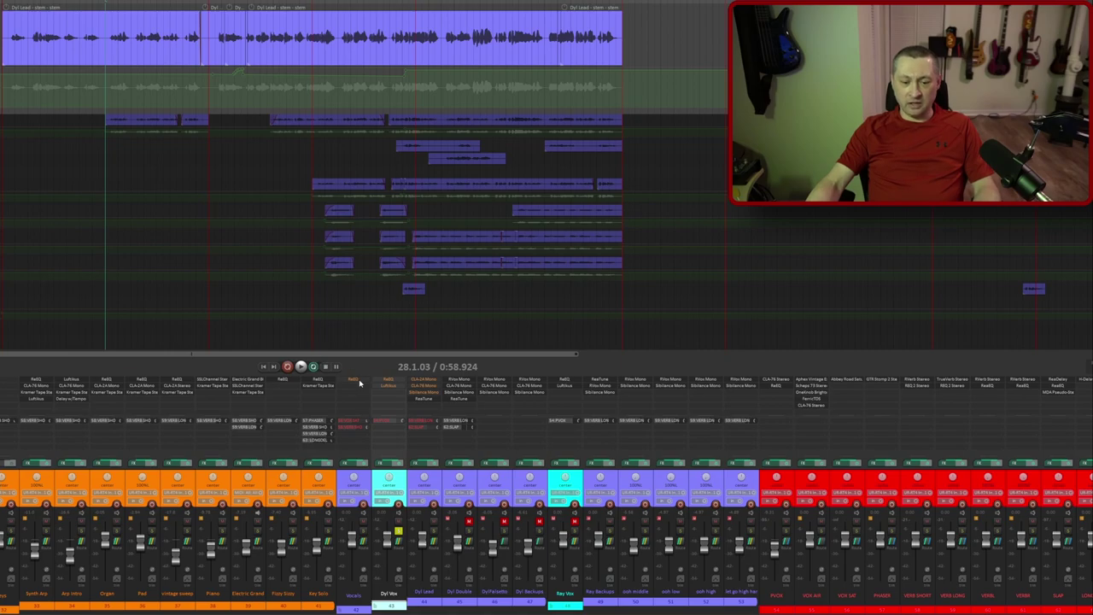
key(space)
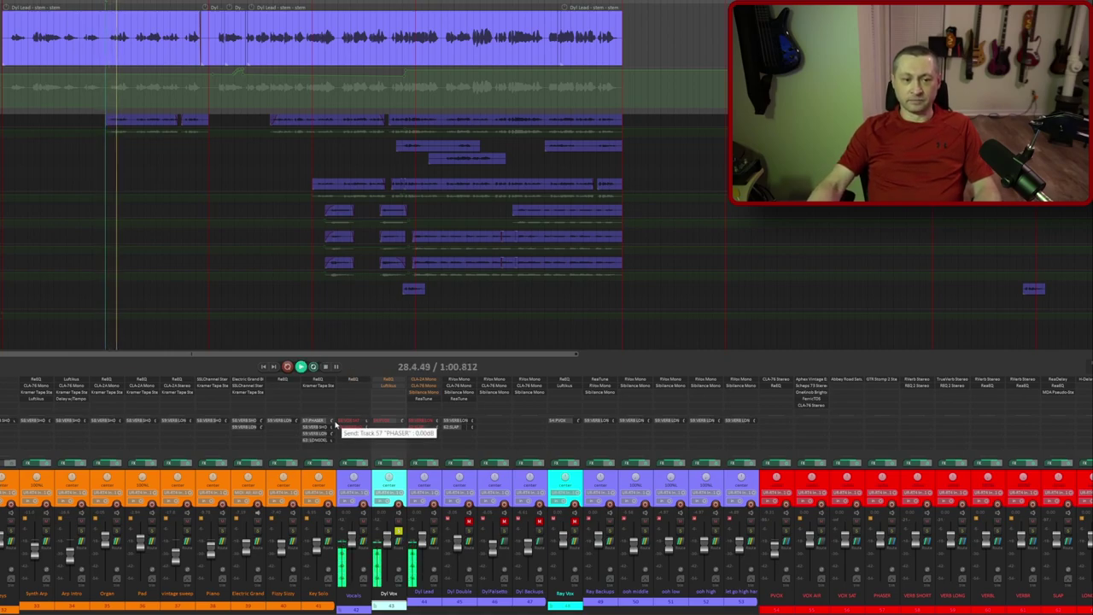
key(space)
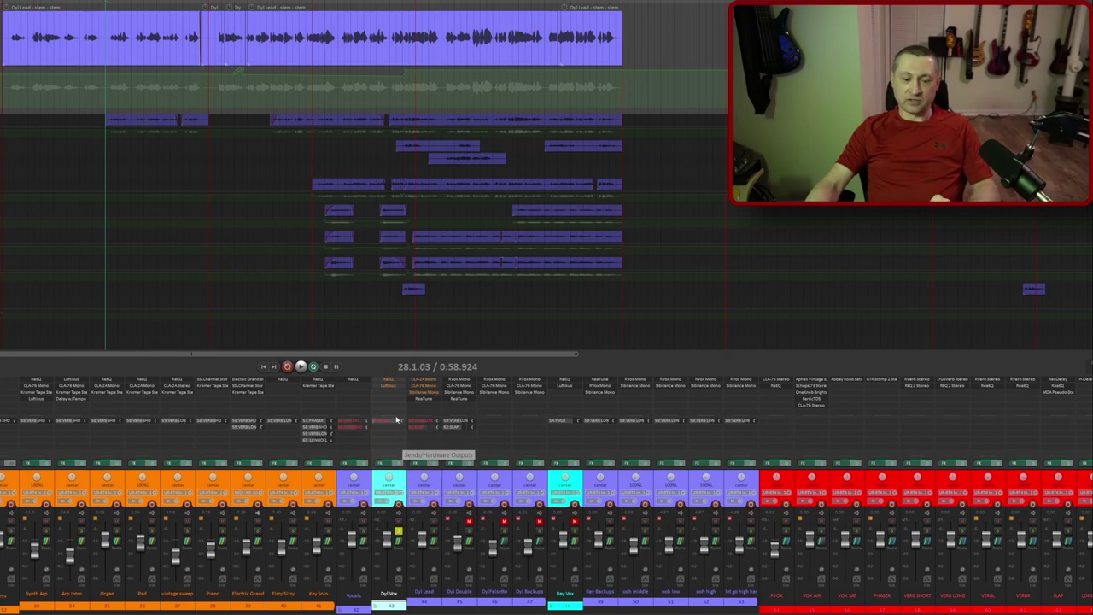
Open the ReEQ on the Dyl Vox folder track, enable it, and select its second band
click(388, 380)
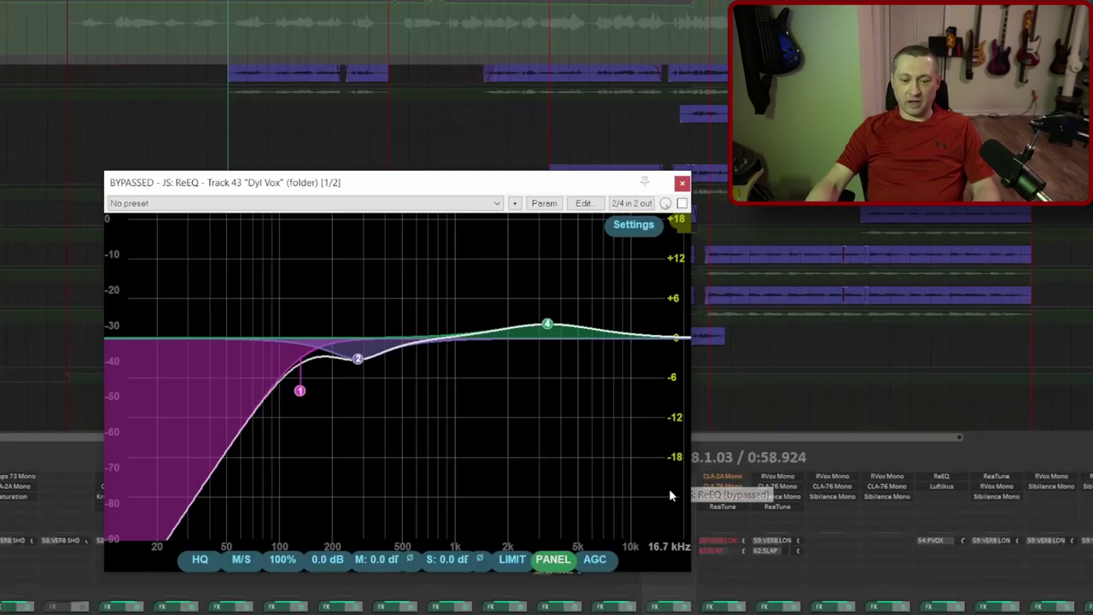
click(682, 203)
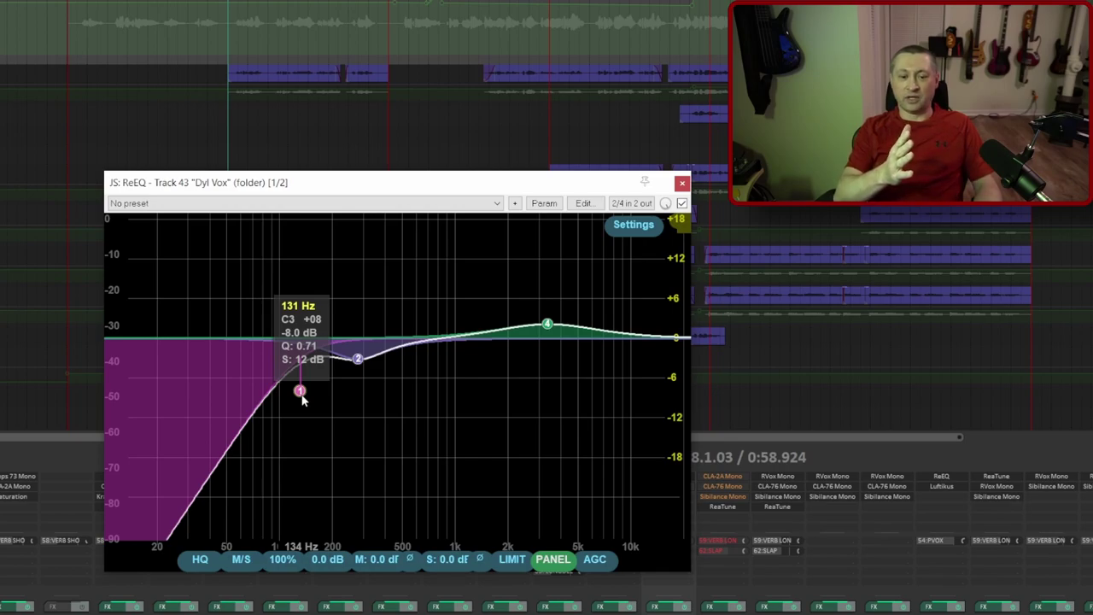
click(359, 359)
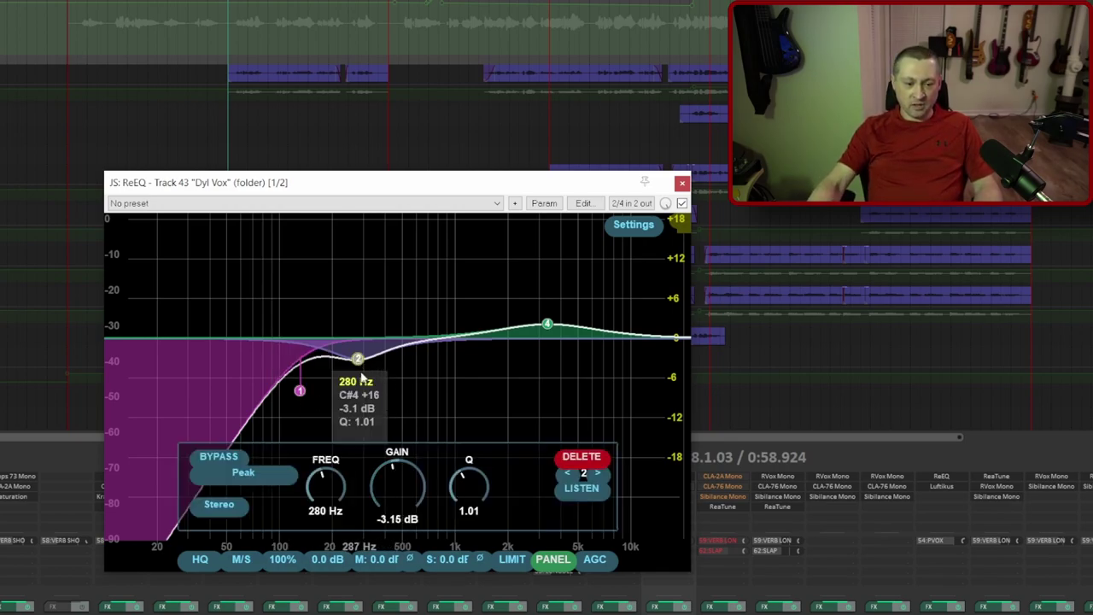
Adjust the Dyl Vox ReEQ low-cut band to about 130 Hz and -6.6 dB during chorus playback
click(300, 394)
key(space)
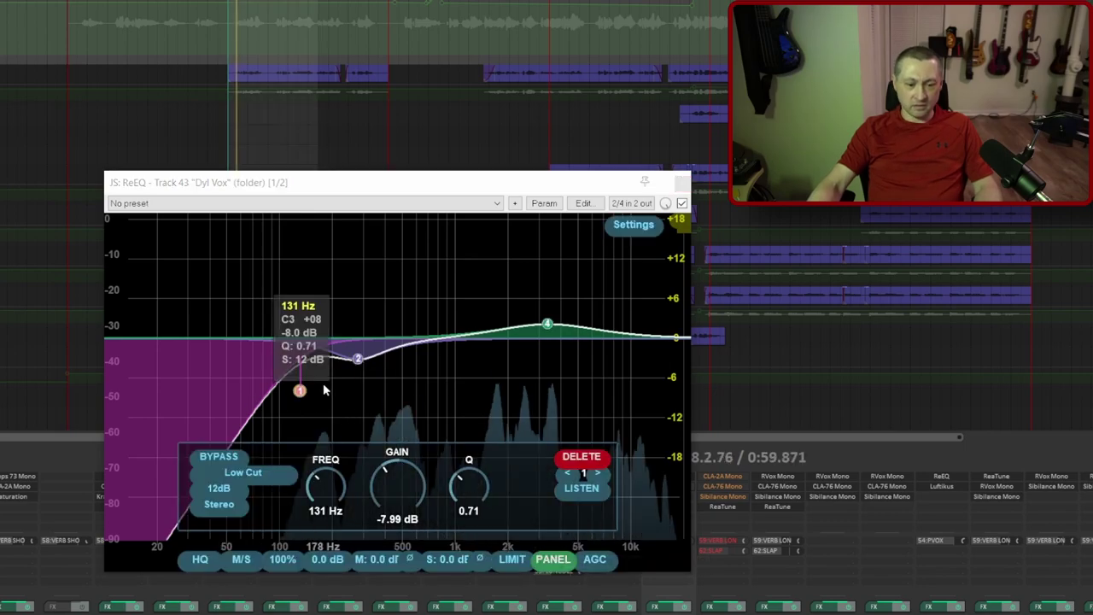
mouse_move(298, 394)
mouse_down()
mouse_move(359, 397)
mouse_move(244, 389)
mouse_move(299, 389)
mouse_up()
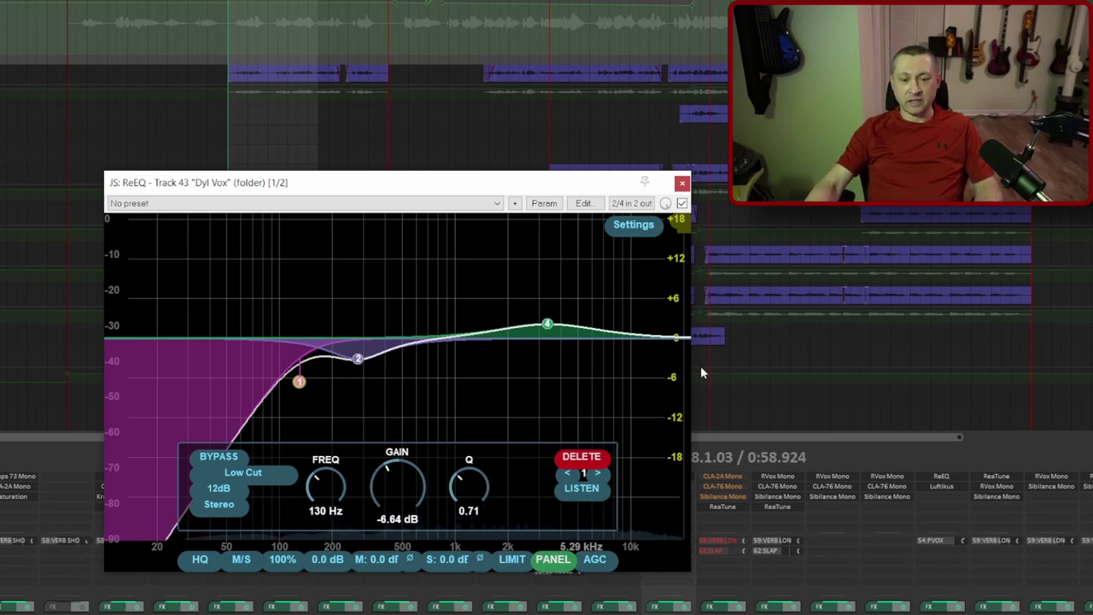
Boost the 280 Hz peak band to about 9.7 dB during playback to audition it, and lower its gain to -2.87 dB
click(359, 360)
drag(358, 357, 357, 274)
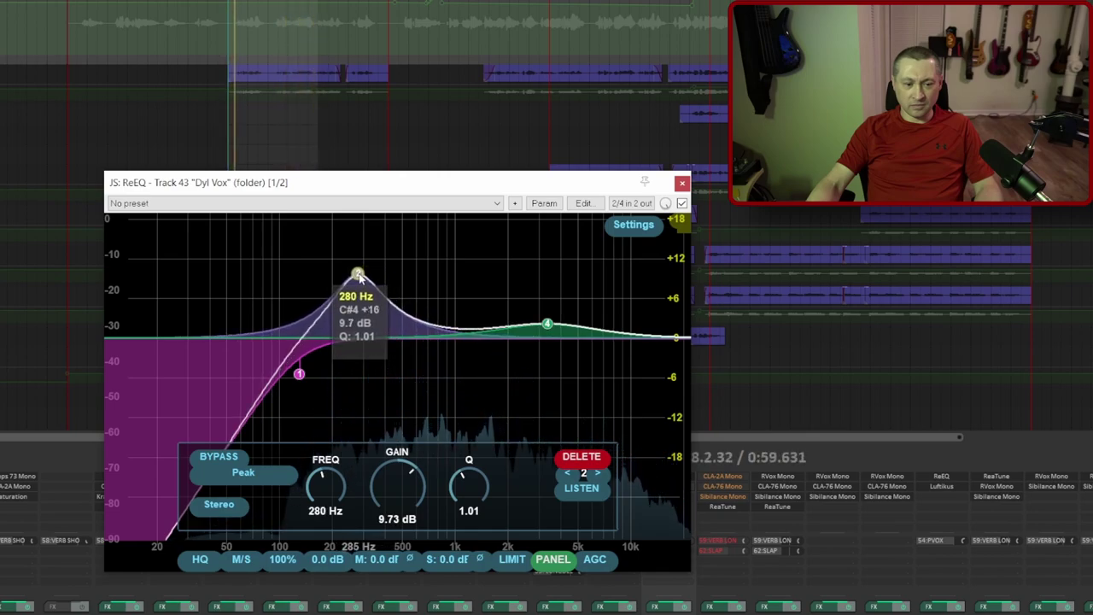
drag(401, 477, 399, 497)
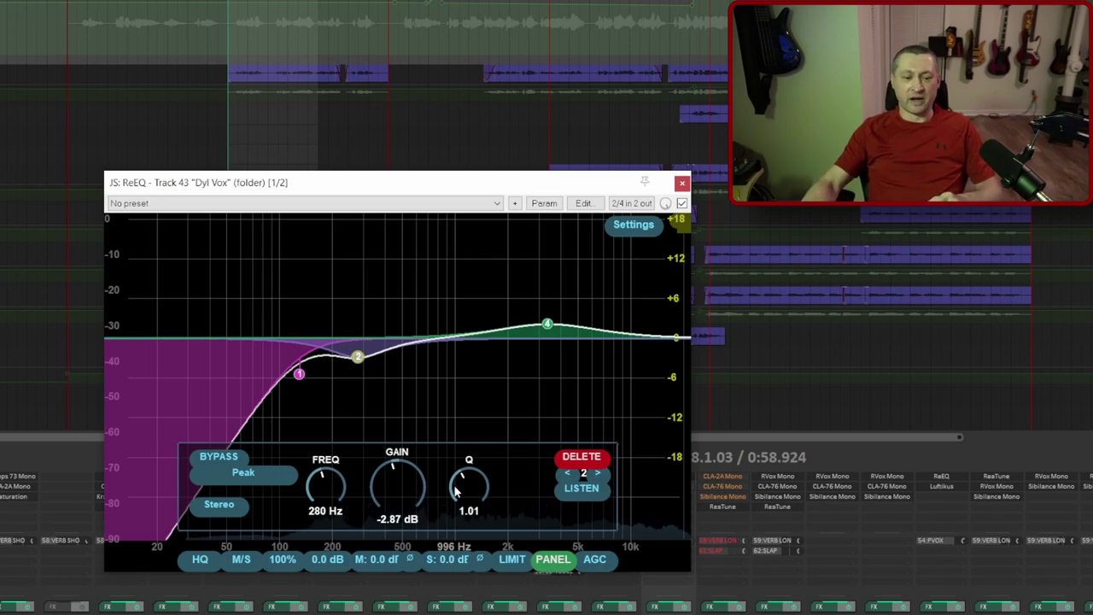
Compare the vocal with the 3.37 kHz boost band bypassed and active during playback, and close the ReEQ
mouse_move(517, 398)
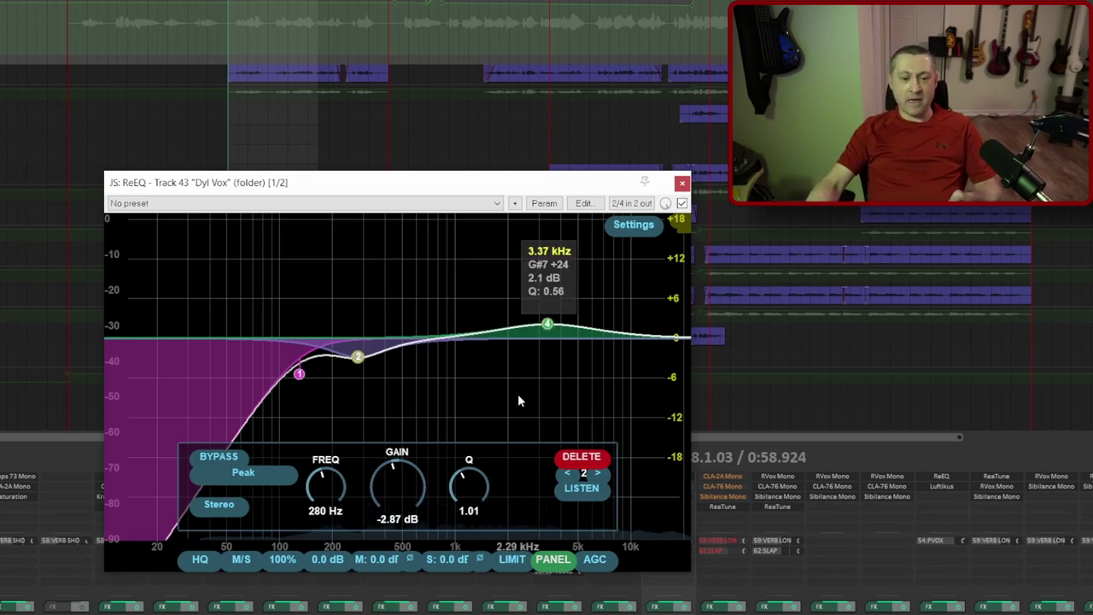
click(548, 324)
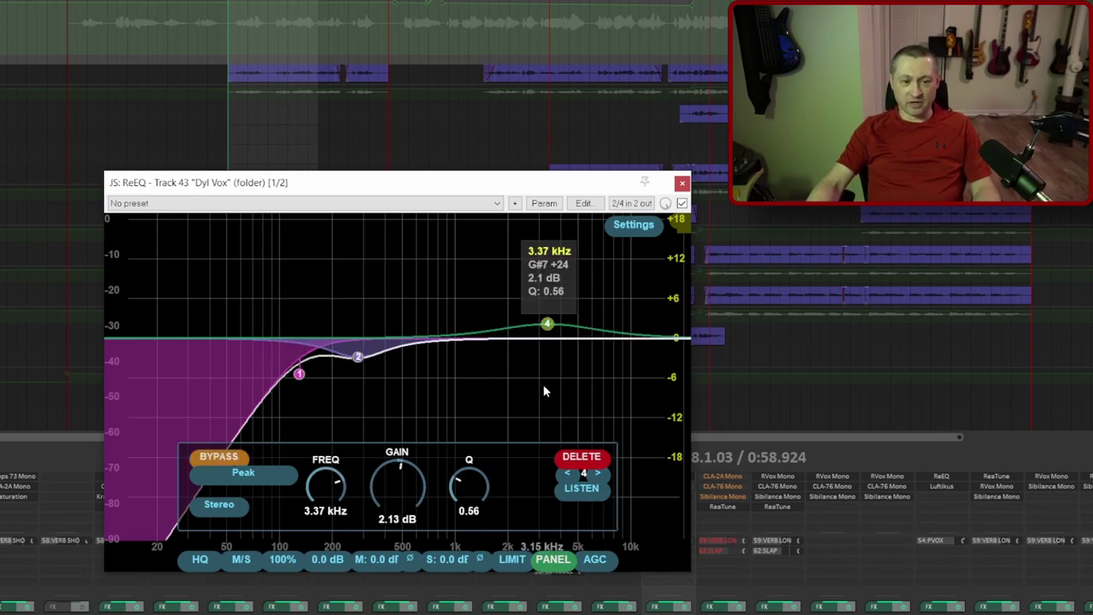
key(space)
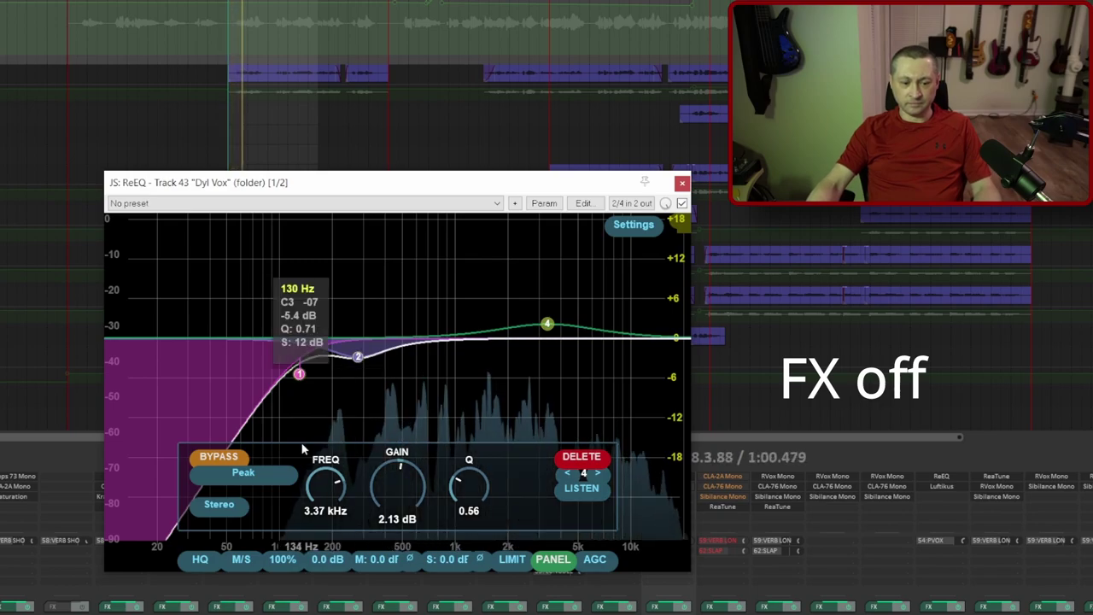
click(218, 458)
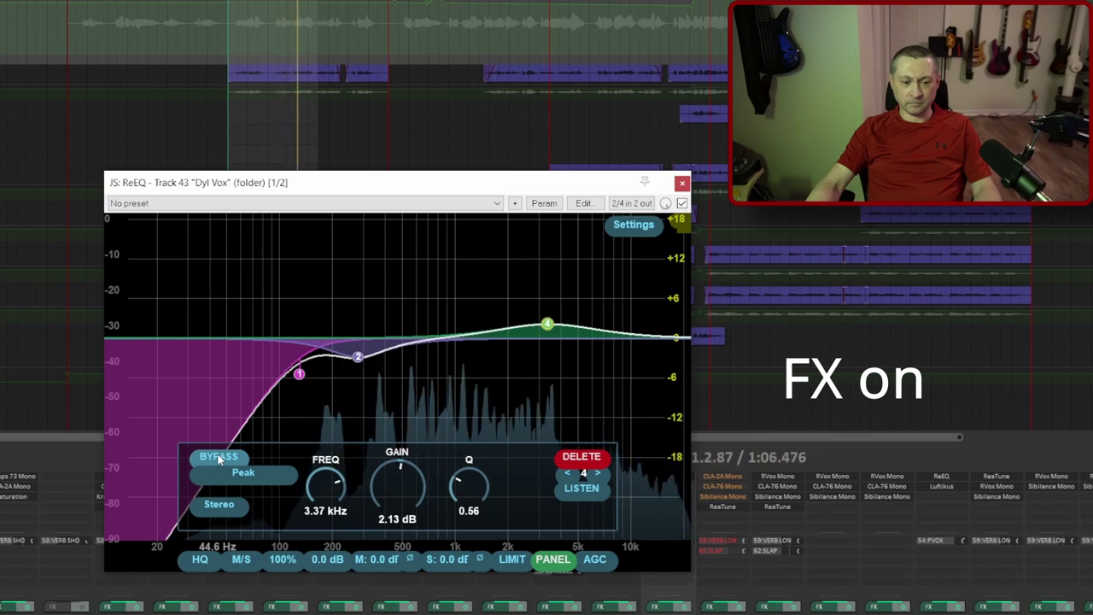
key(space)
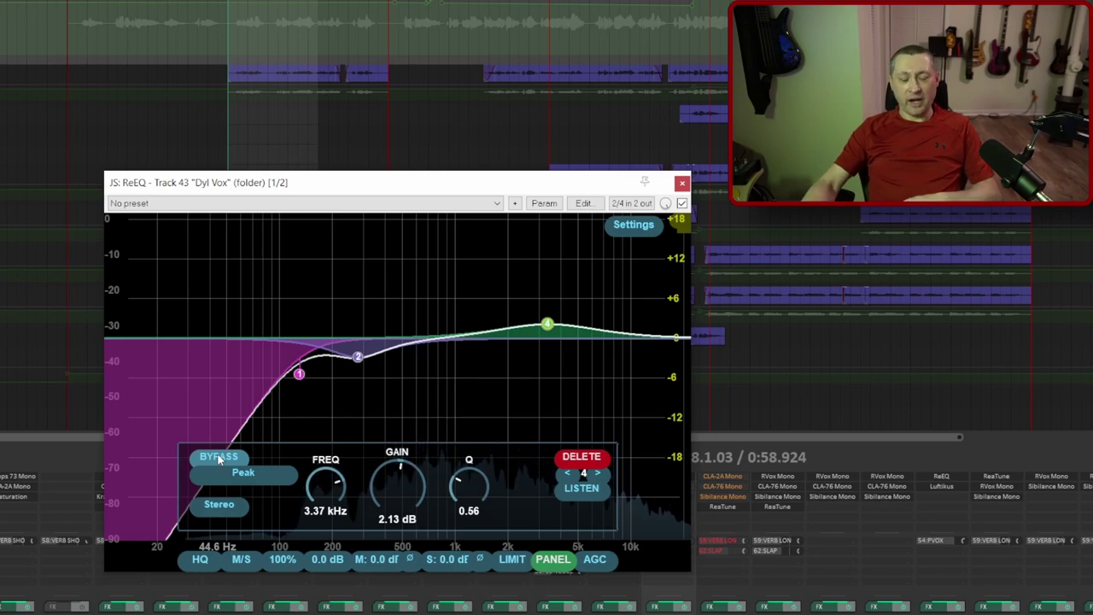
click(681, 183)
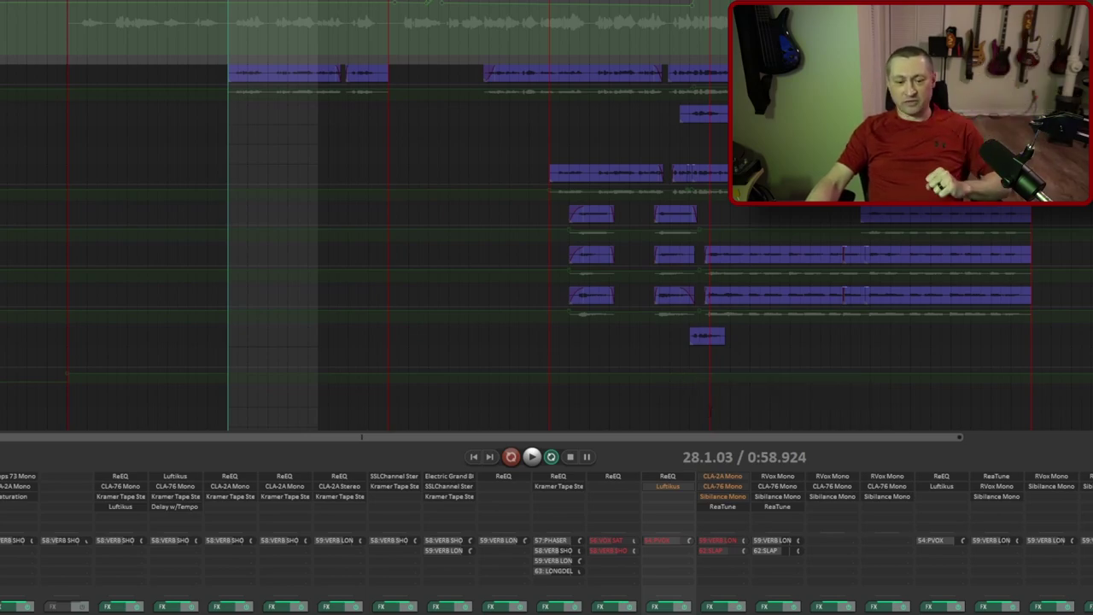
Open Luftikus on the Dyl Vox folder track, compare its 20k high boost bypassed and active during playback, and enable the plugin
click(671, 487)
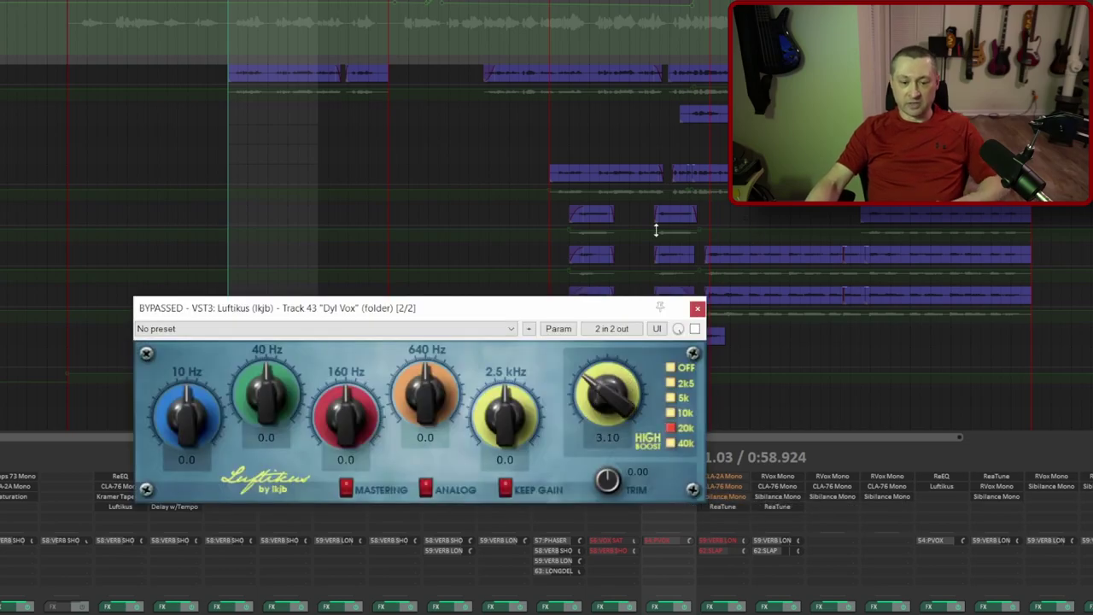
drag(527, 307, 511, 65)
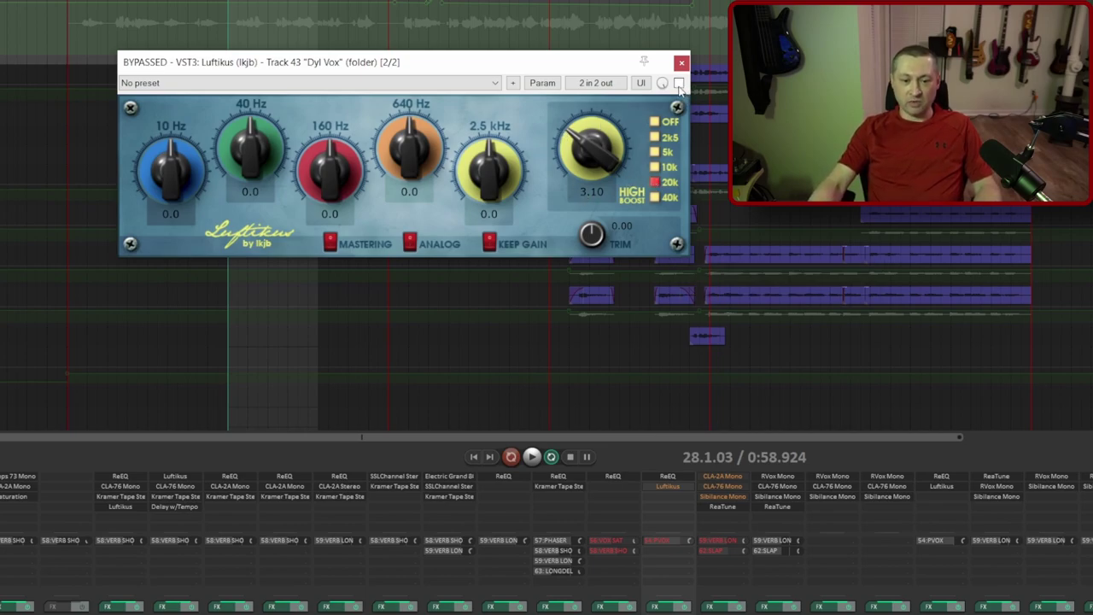
key(space)
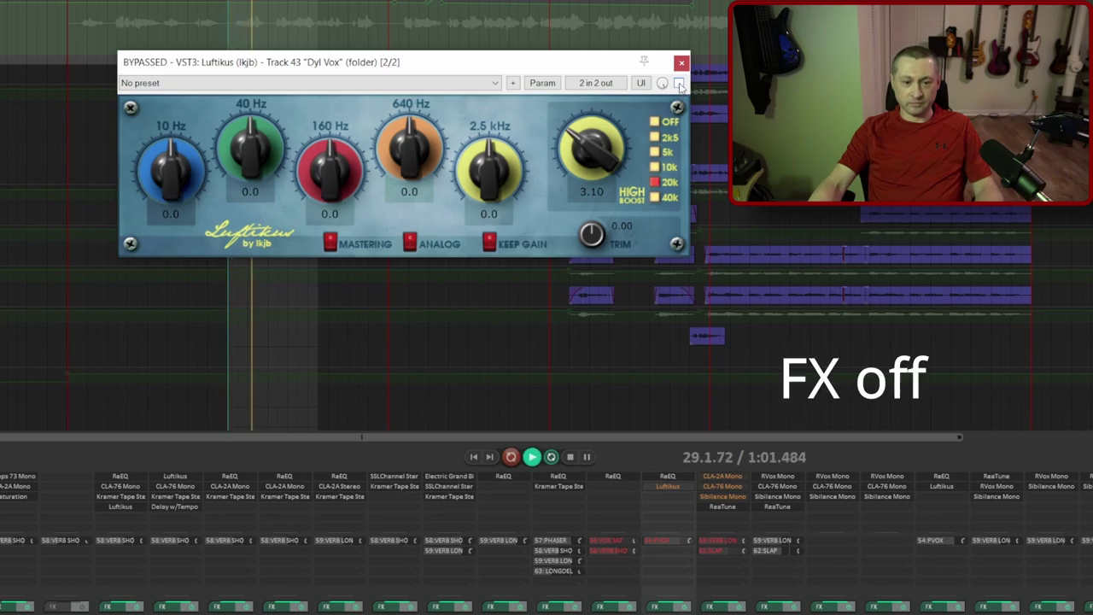
click(679, 84)
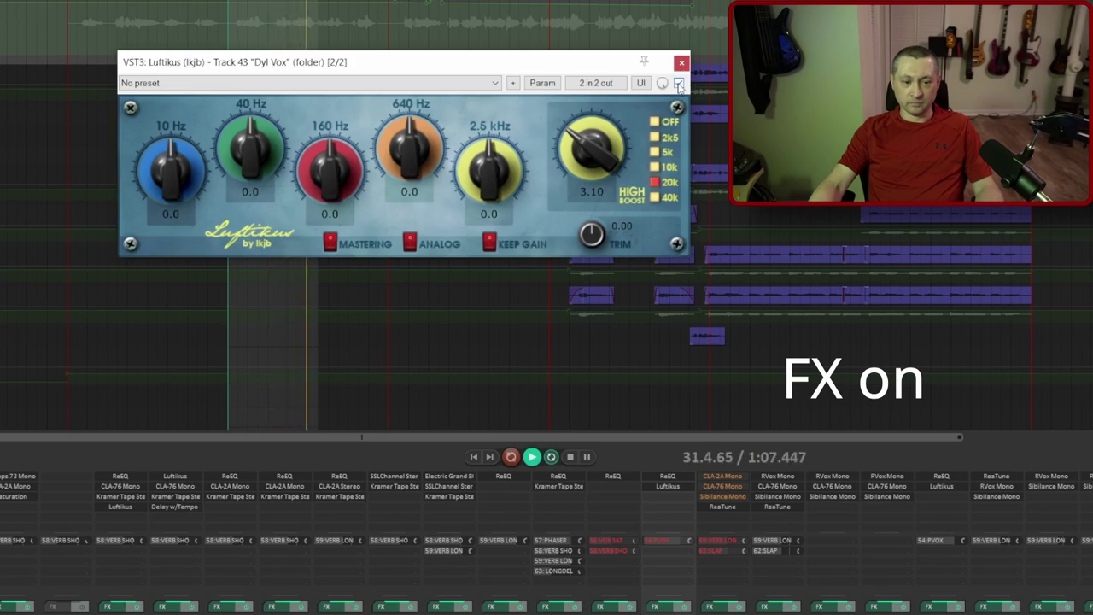
click(680, 84)
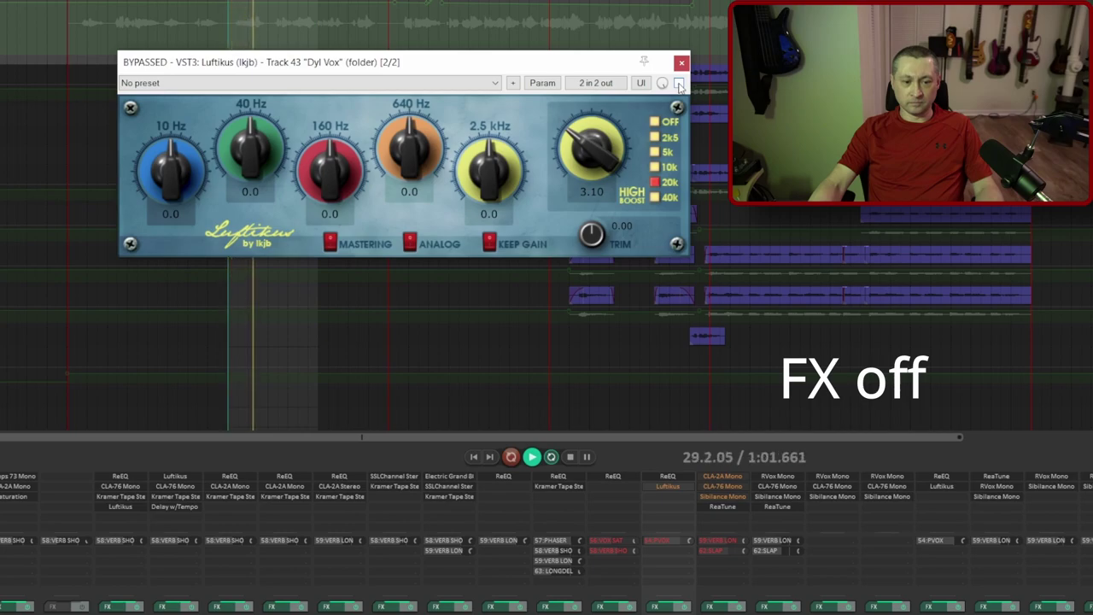
click(679, 84)
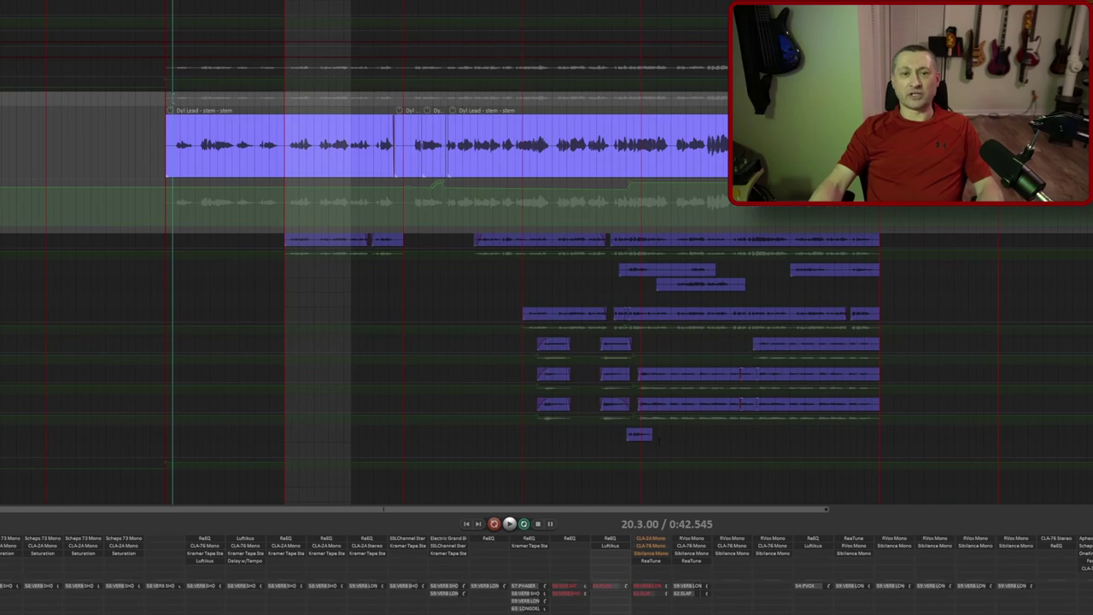
Enable the CLA-2A and CLA-76 compressors on the Dyl Lead track and close both plugin windows
click(657, 547)
click(656, 553)
click(723, 333)
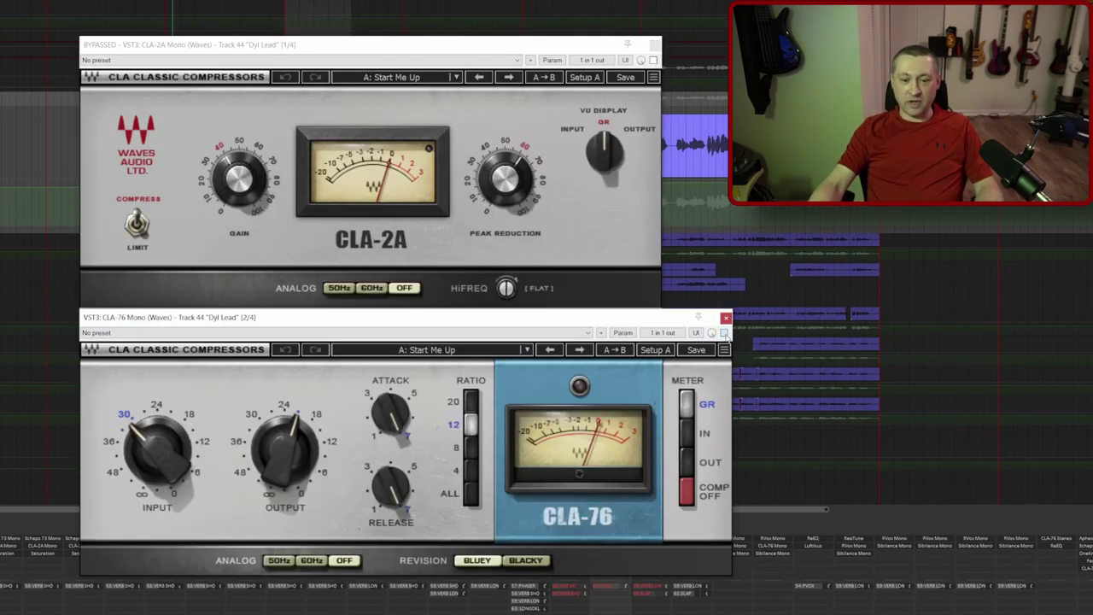
click(724, 333)
click(654, 60)
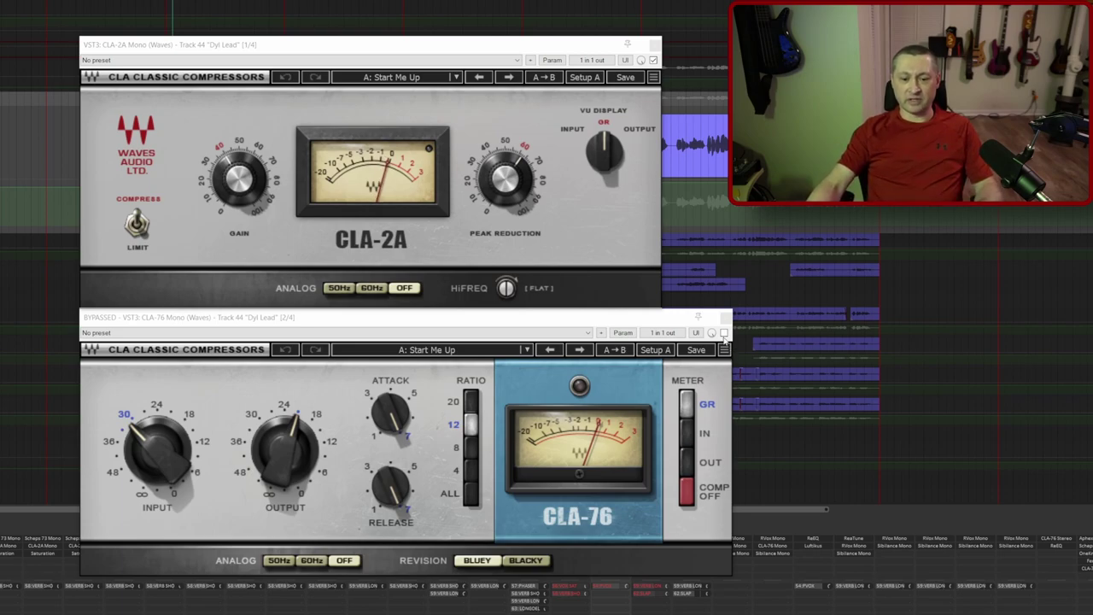
click(724, 332)
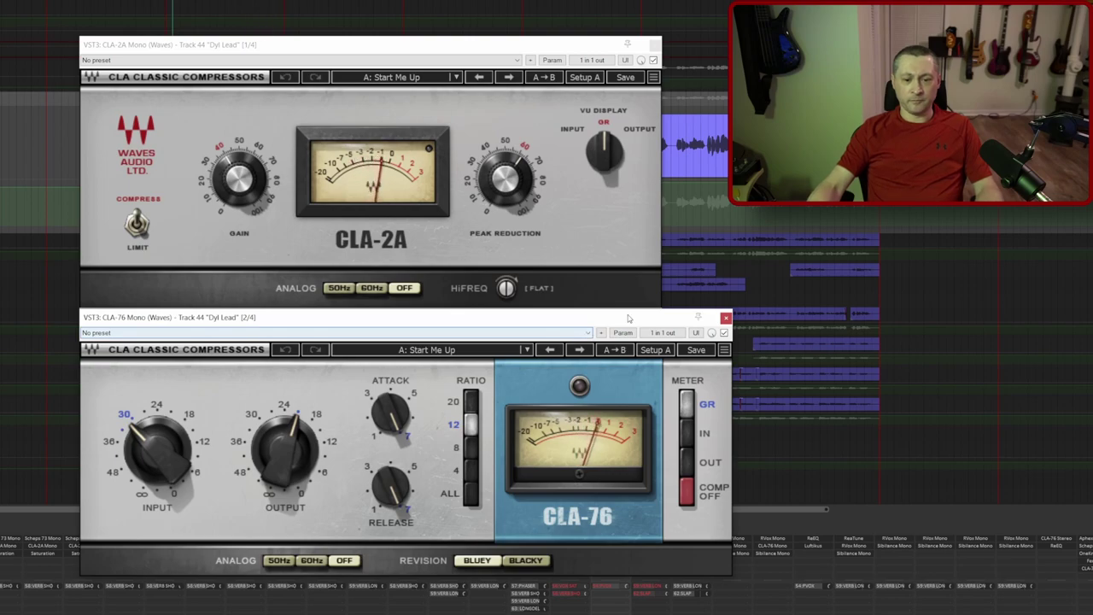
click(726, 319)
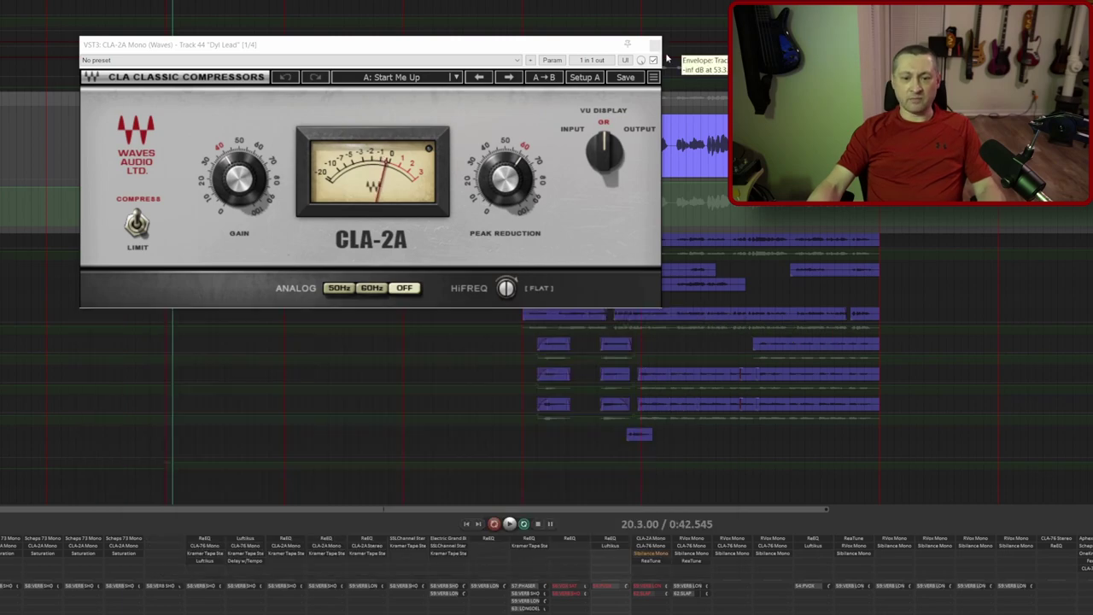
click(655, 44)
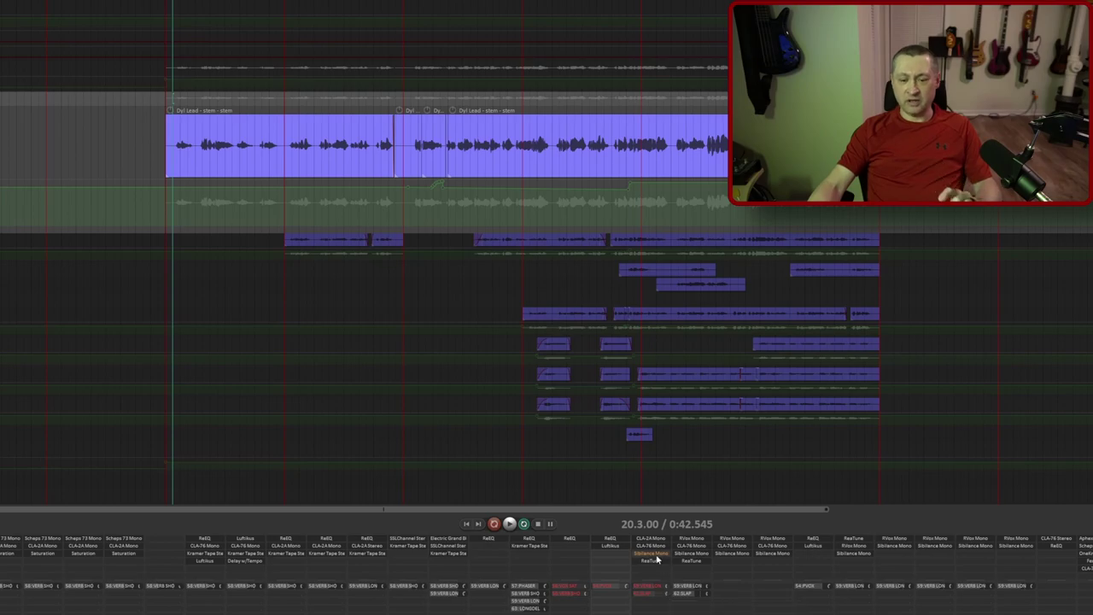
Enable and open Sibilance Mono on Dyl Lead, reposition its window to expose all controls, and start playback
click(658, 557)
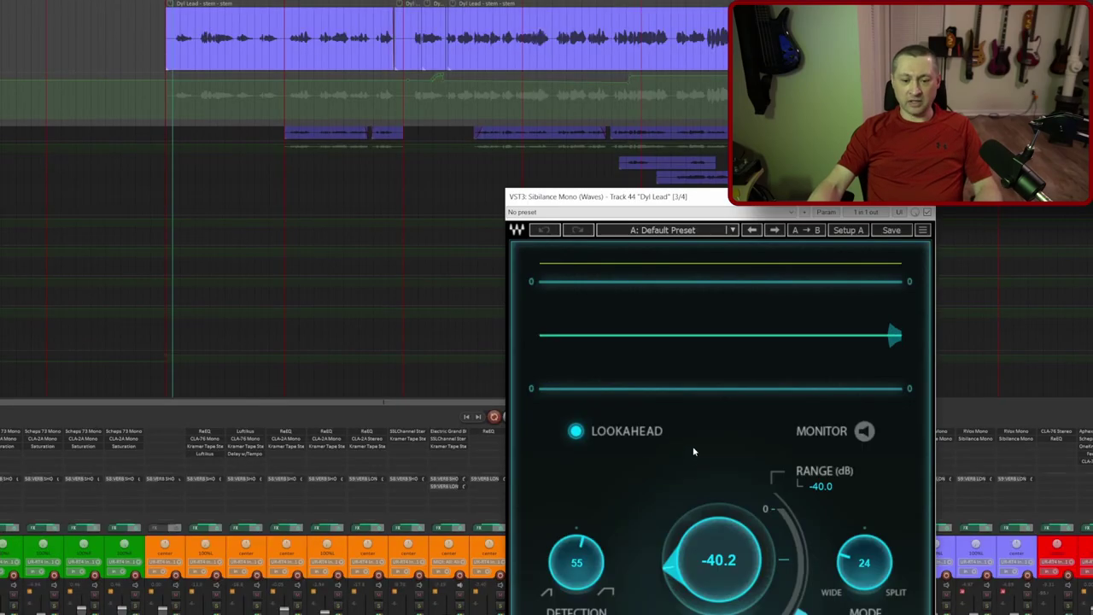
drag(746, 215, 375, 0)
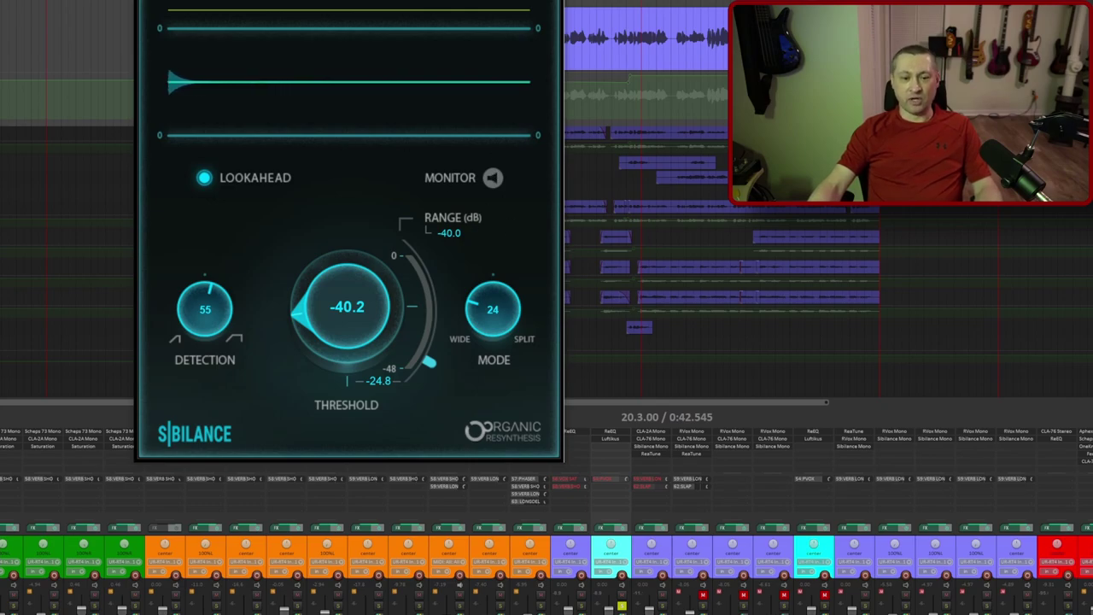
drag(480, 0, 491, 82)
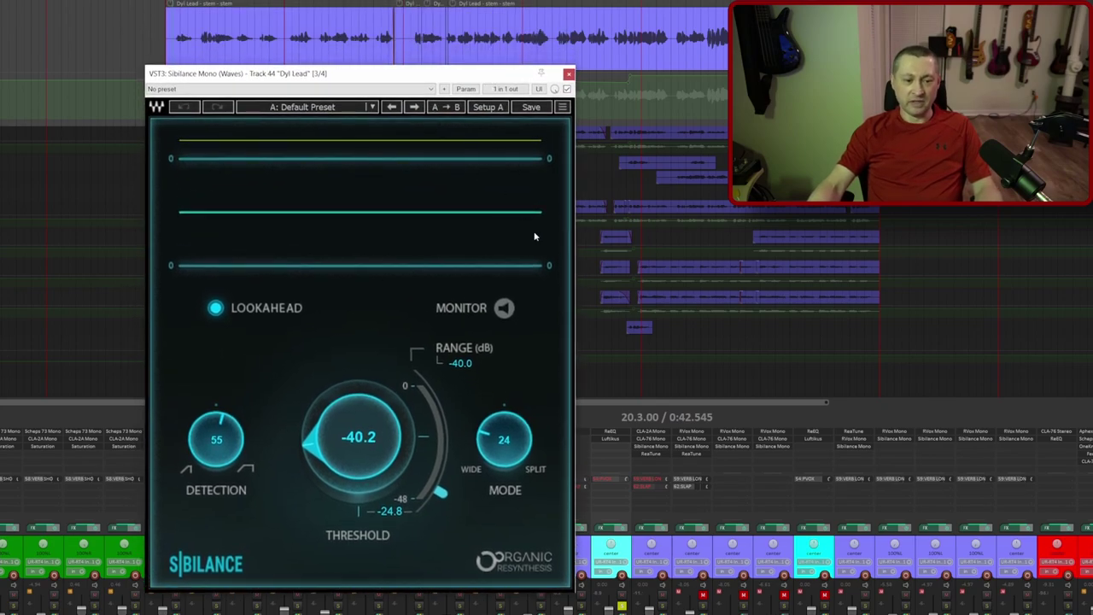
key(space)
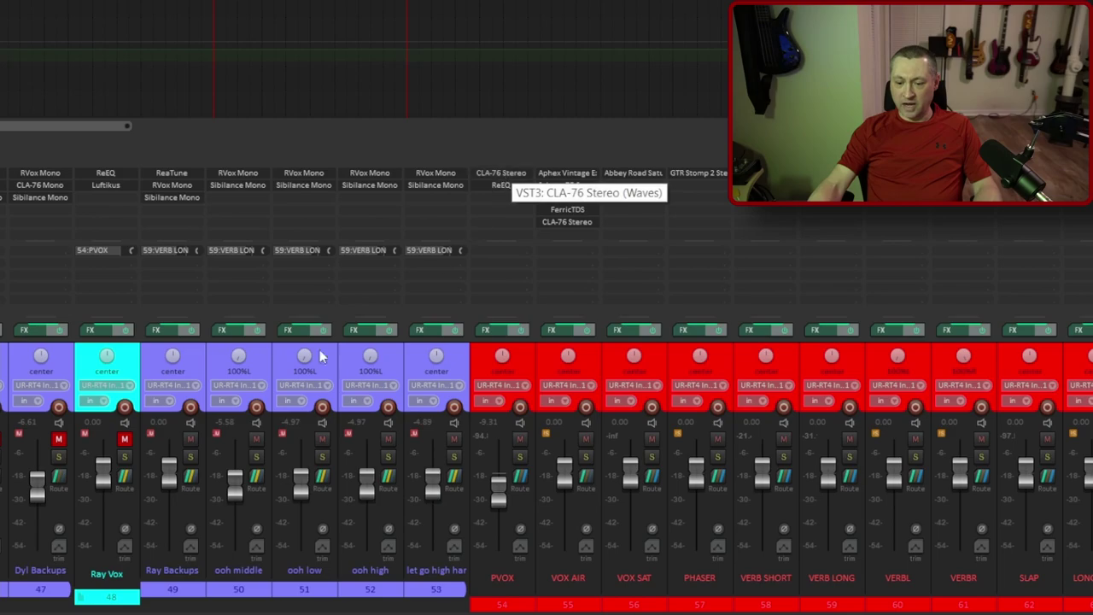
Examine the CLA-76 Stereo settings and the ReEQ low-cut and high-cut bands on the PVOX track, and close the ReEQ
click(510, 176)
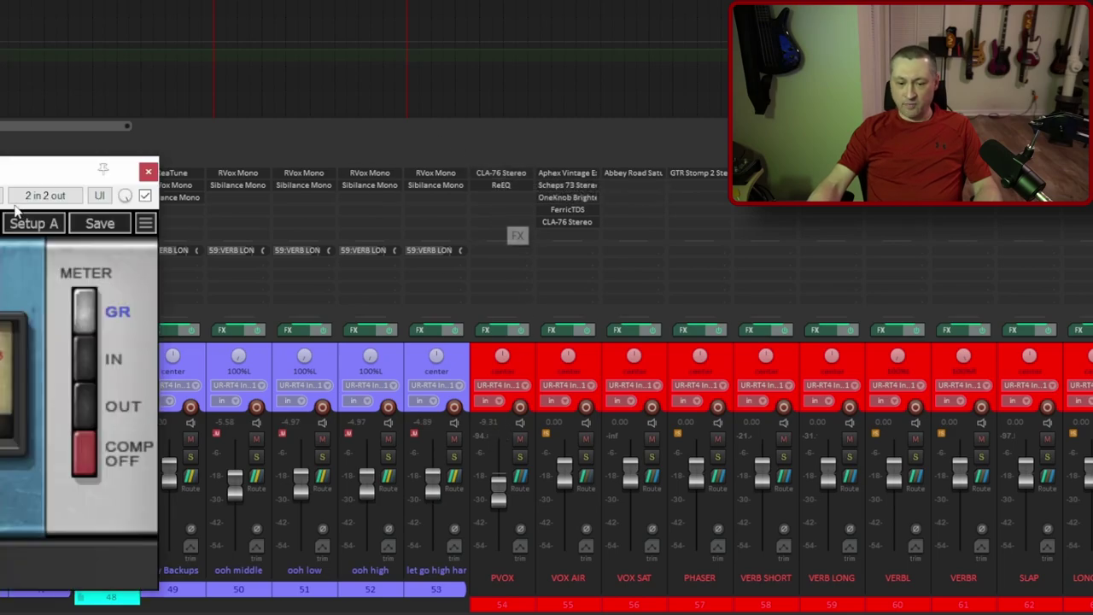
key(Escape)
click(501, 173)
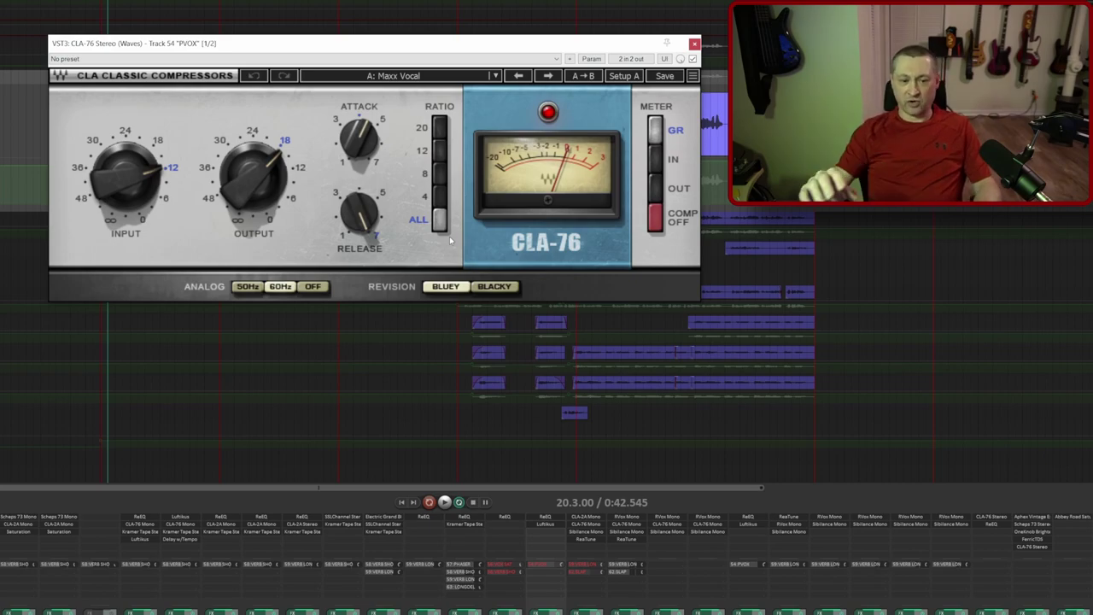
click(993, 525)
drag(374, 152, 351, 259)
mouse_move(291, 413)
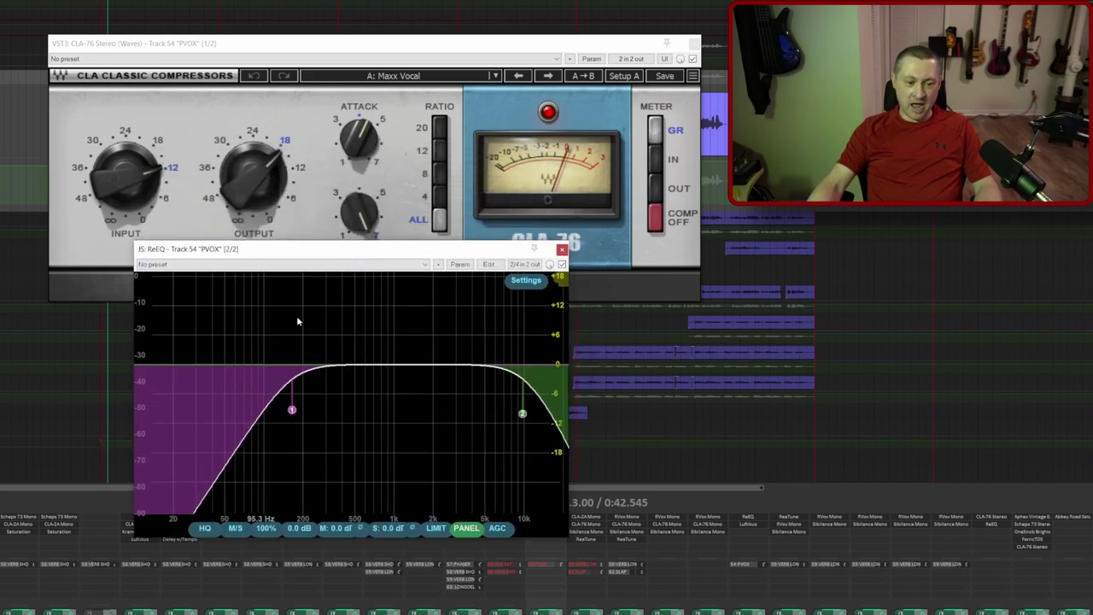
mouse_move(528, 422)
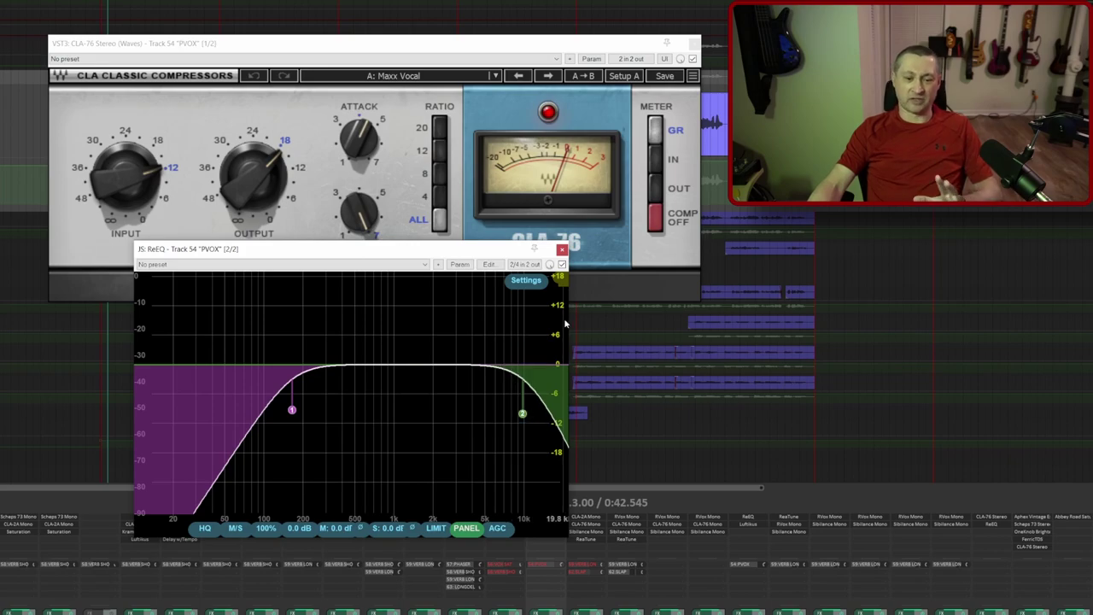
click(563, 251)
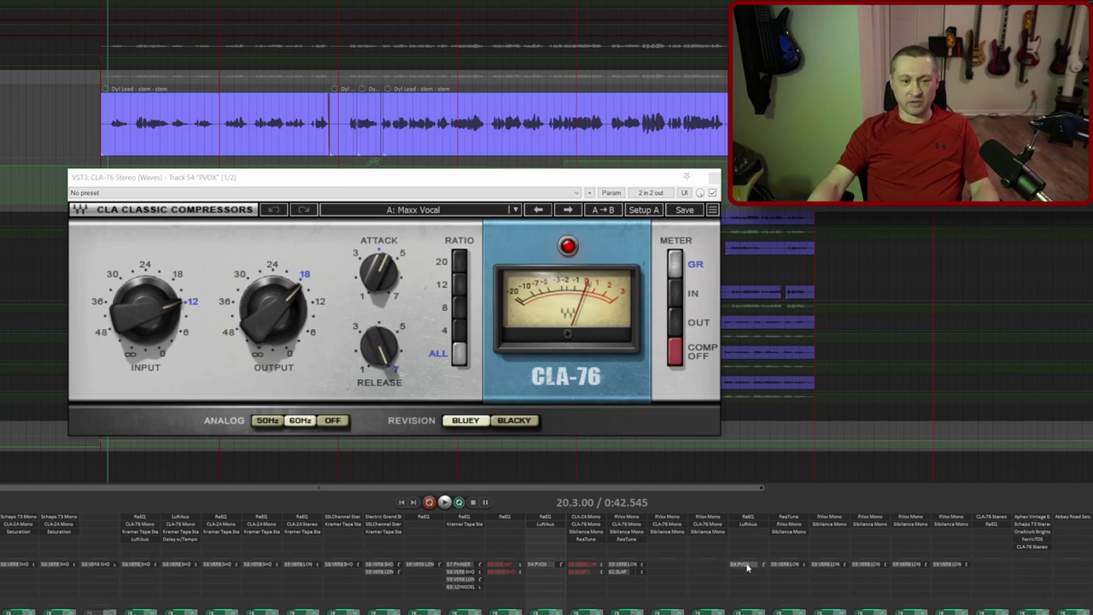
Audition the vocal with the Dyl Vox send to PVOX active, and close the CLA-76 Stereo window
key(space)
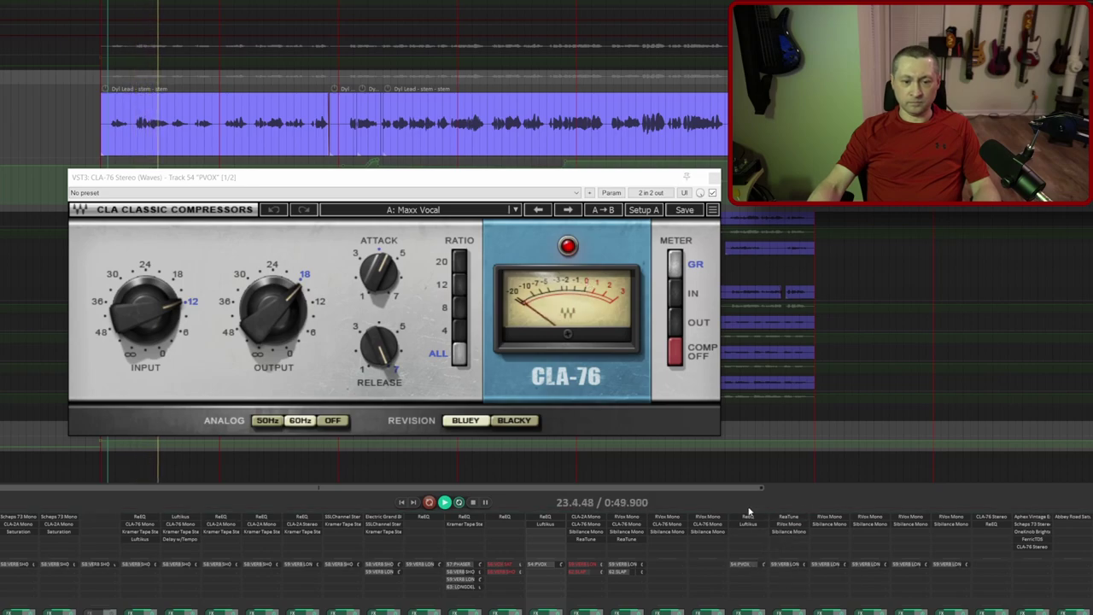
key(space)
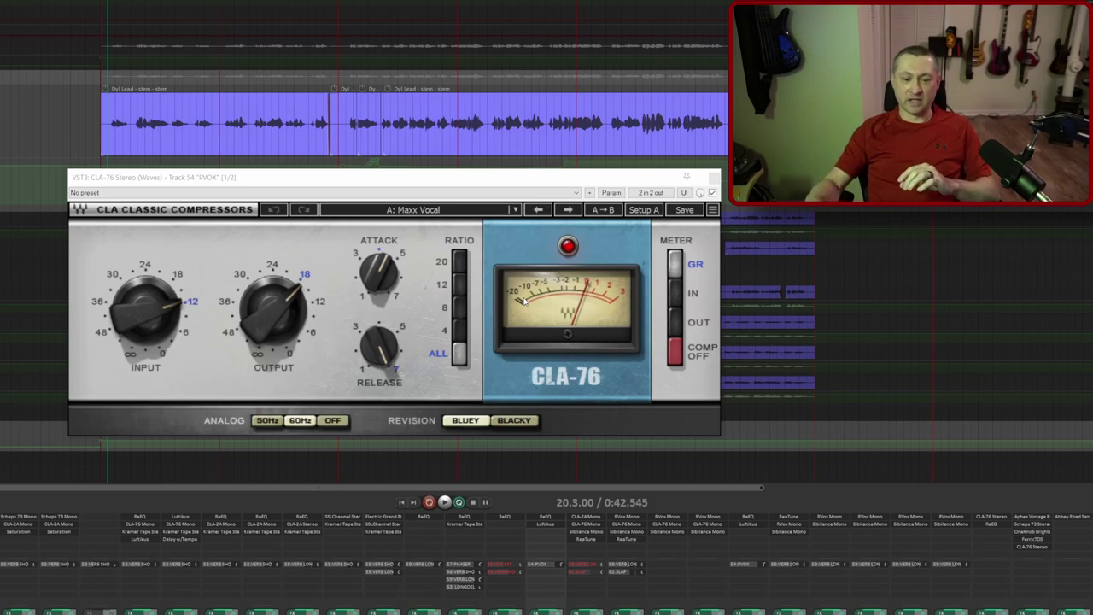
click(714, 177)
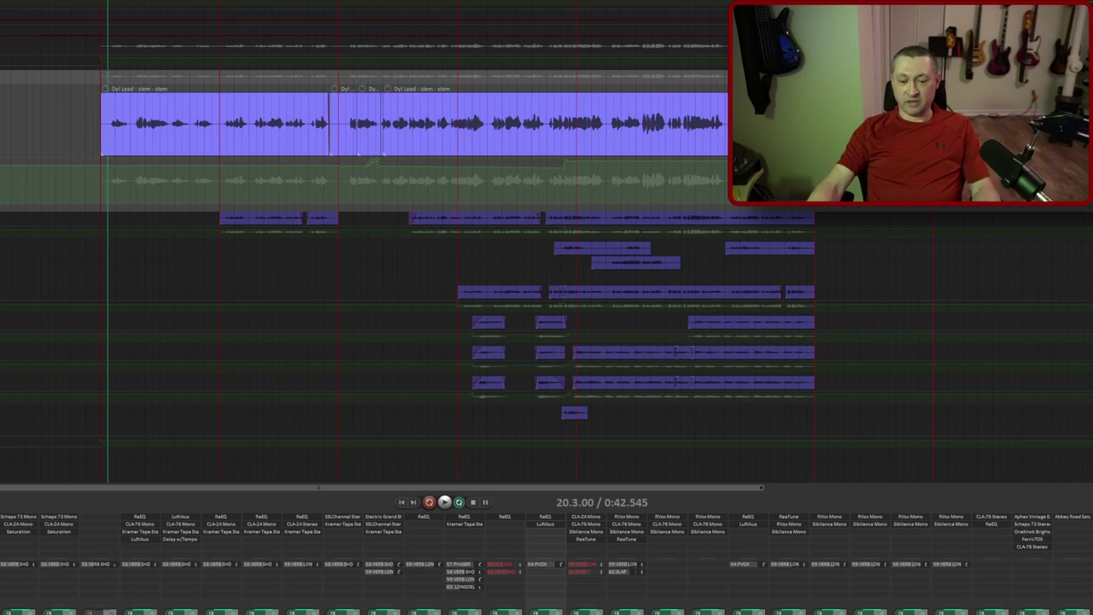
key(space)
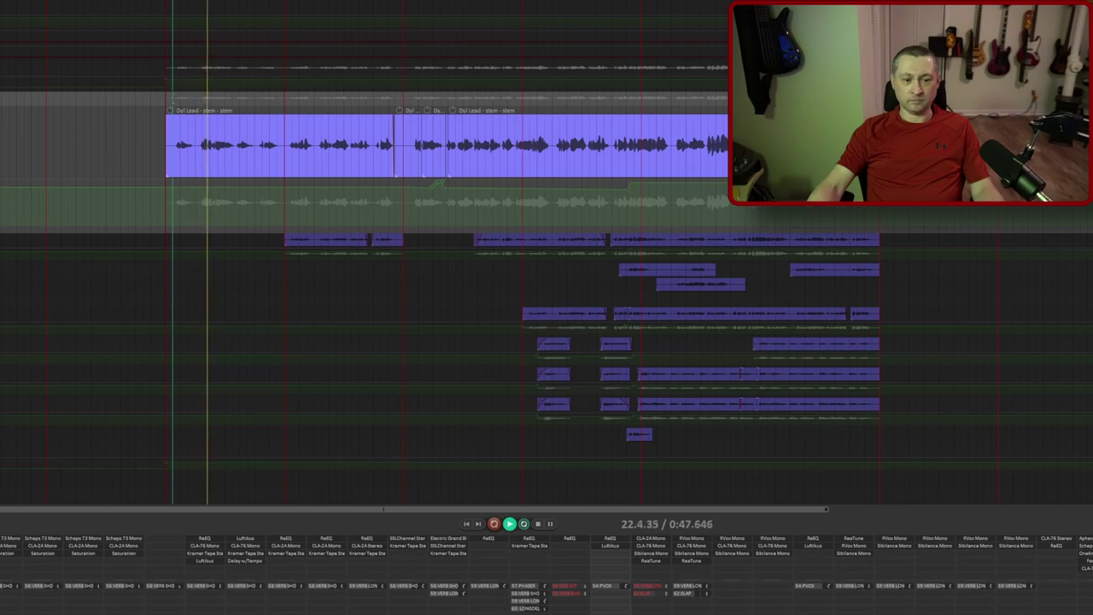
Advance to the next marker, unmute Dyl Lead's SLAP send, and review the ReaDelay slapback settings before closing the delay
key(bracketright)
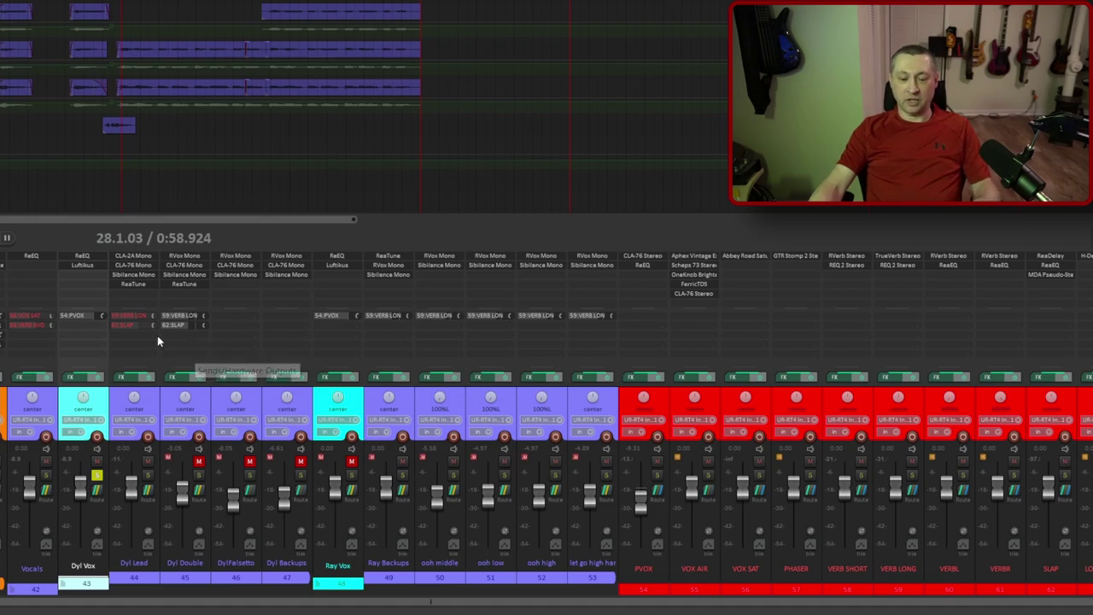
click(133, 328)
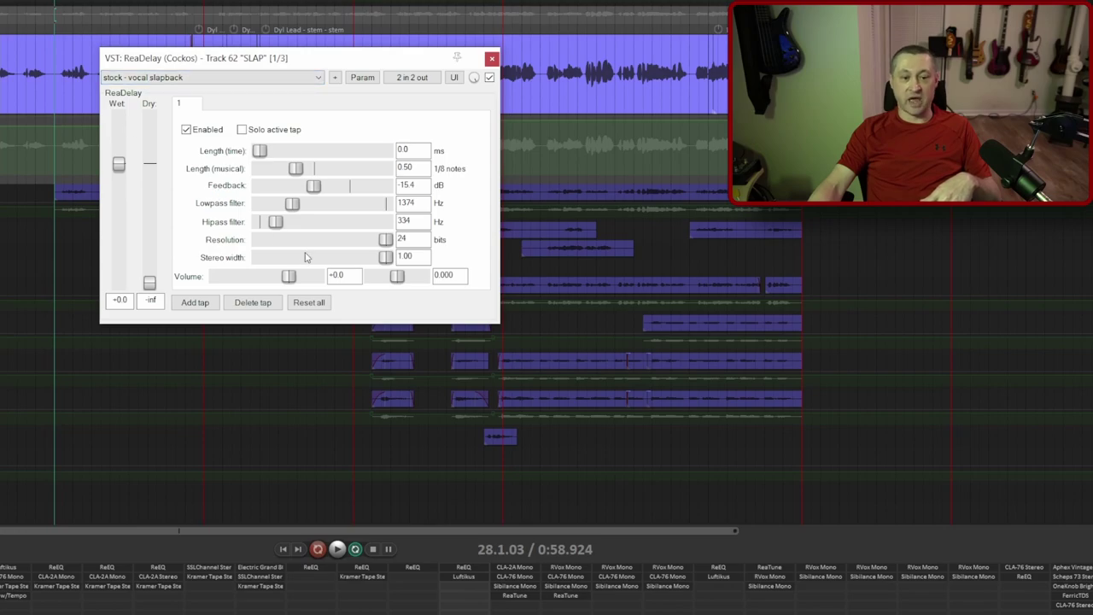
click(492, 59)
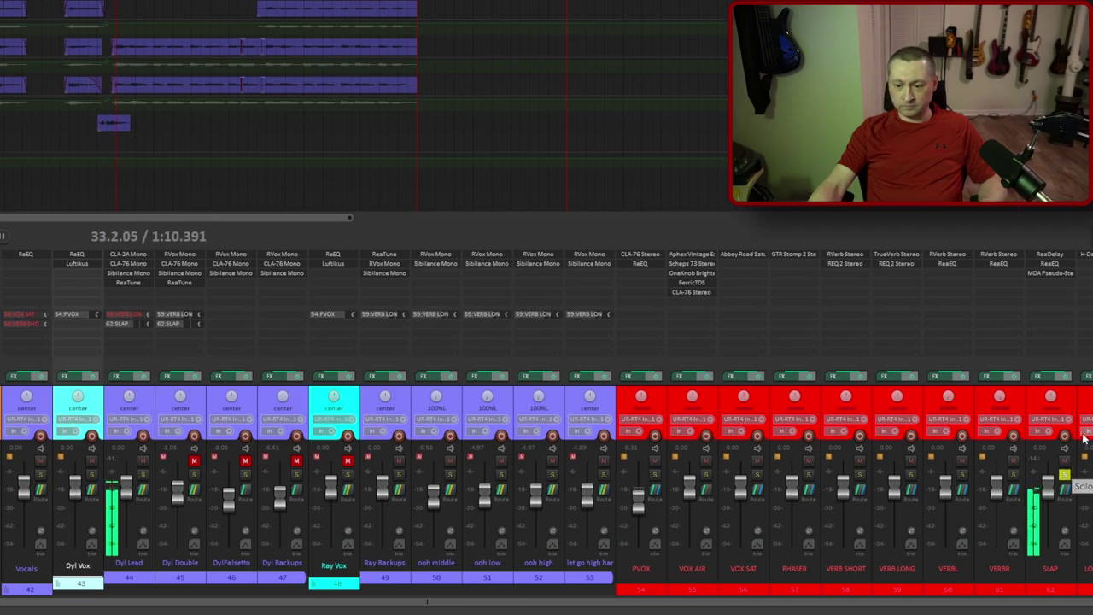
Examine the SLAP track's effects chain: ReaDelay, the ReaEQ high-pass and low-pass bands, and MDA Pseudo-Stereo
right_click(1051, 396)
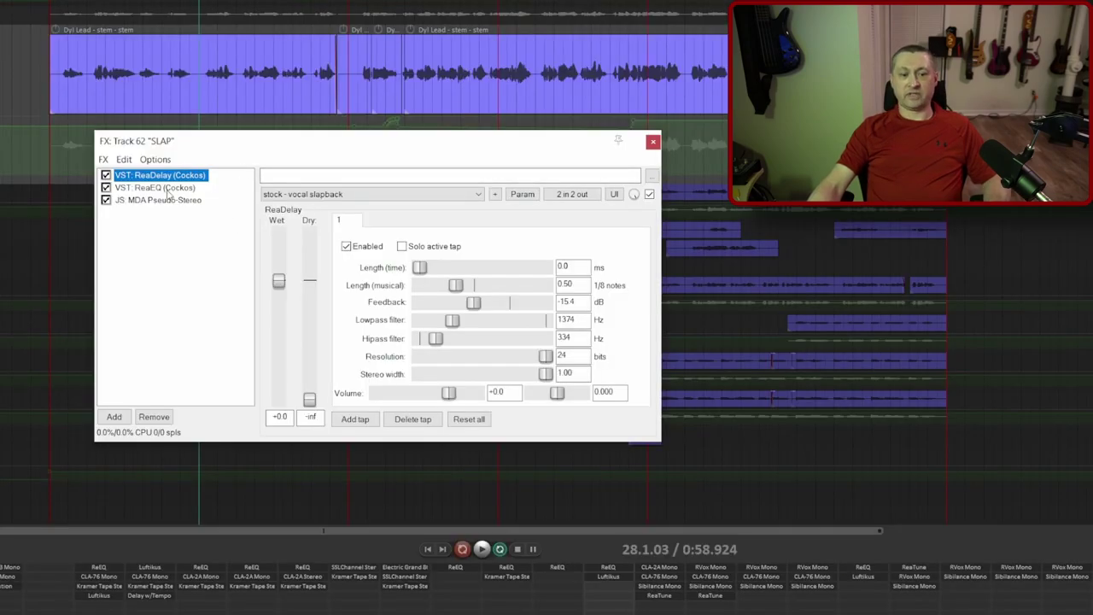
click(167, 189)
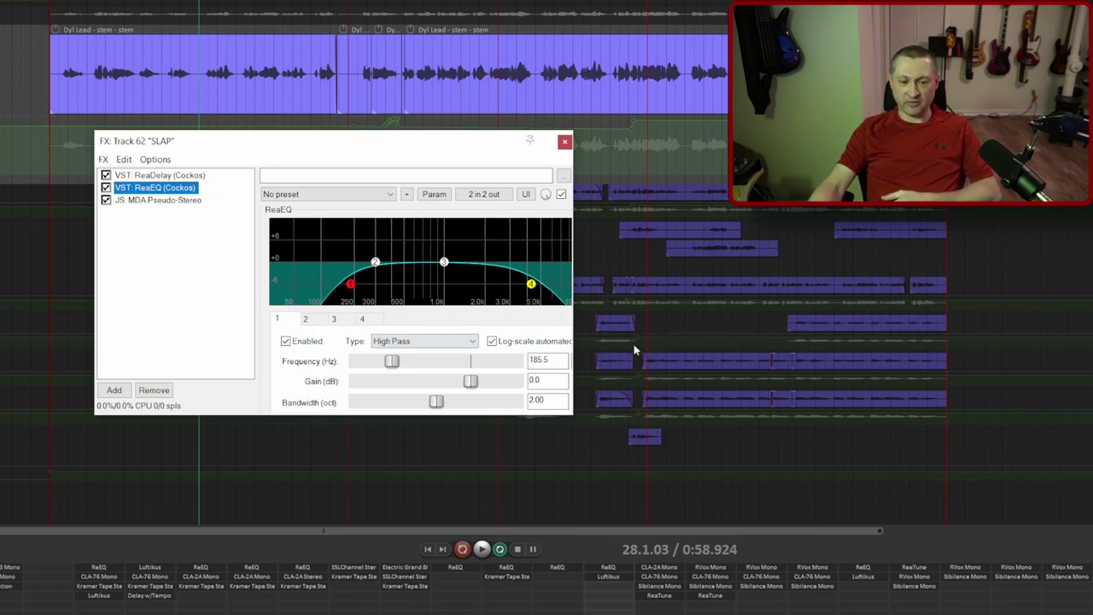
click(372, 321)
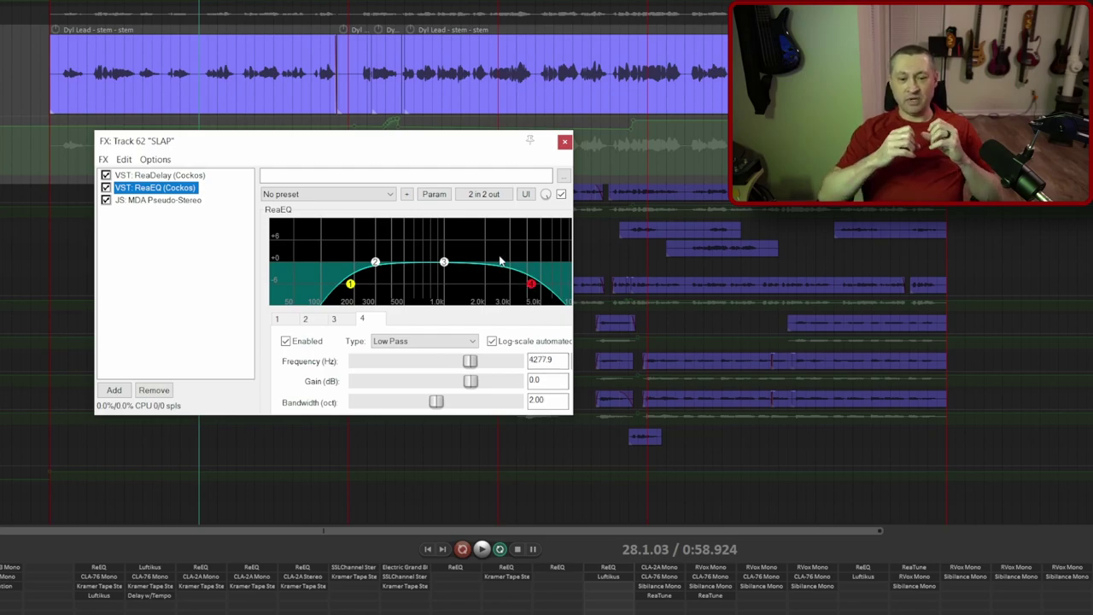
click(181, 200)
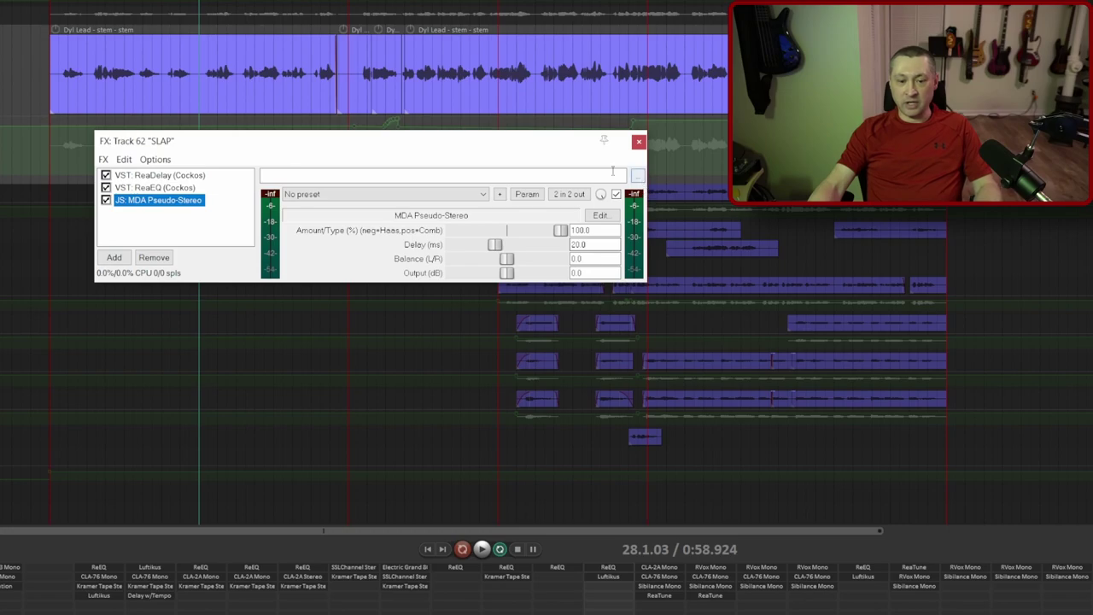
Compare the slapback with MDA Pseudo-Stereo bypassed and active during playback, leaving the effect enabled
key(space)
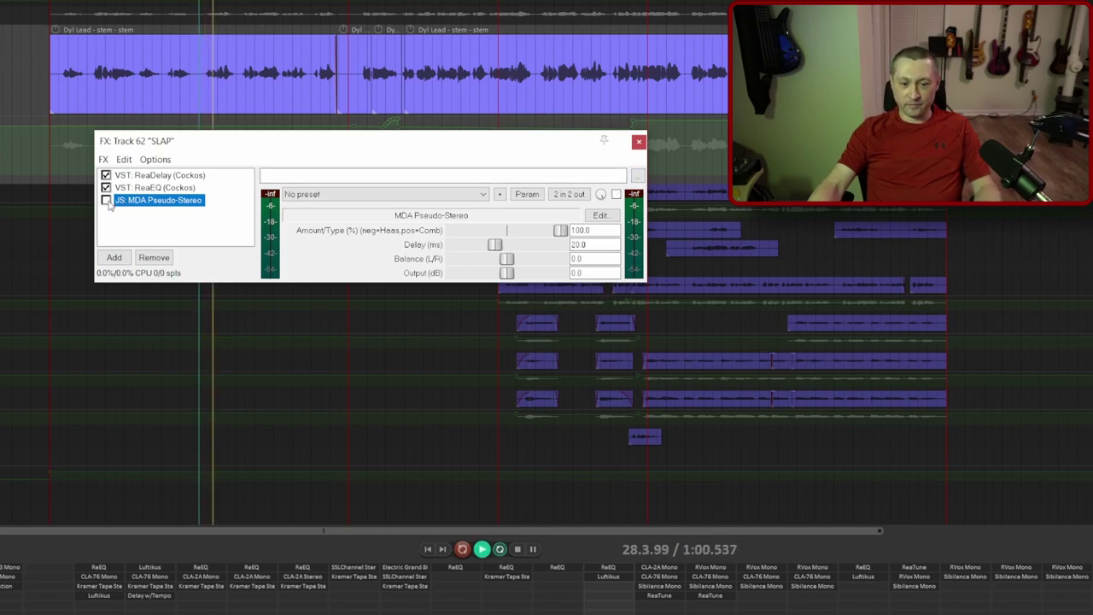
key(space)
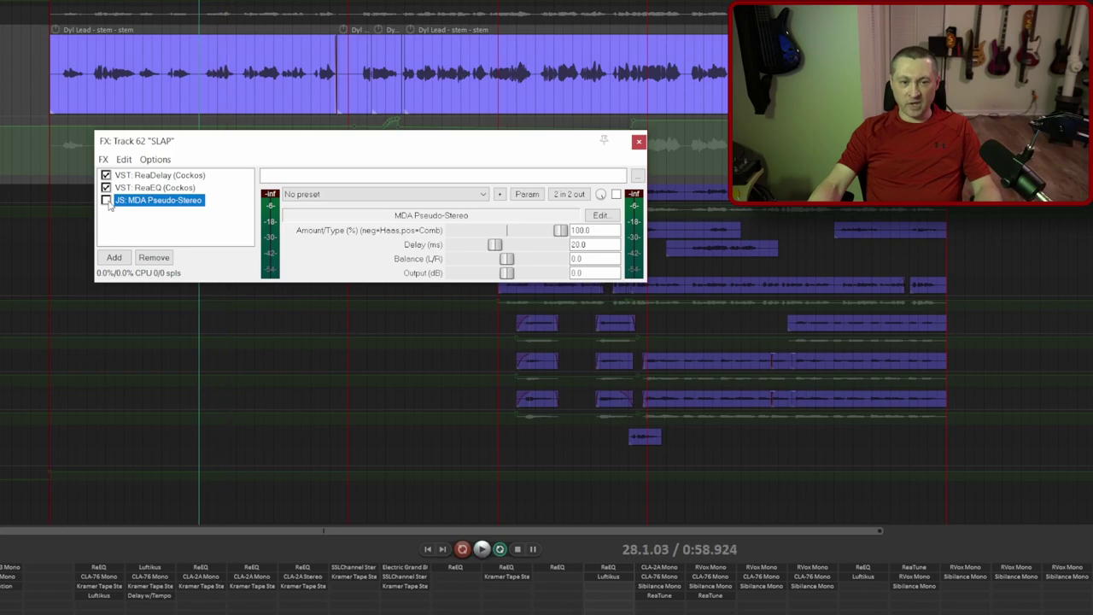
click(106, 200)
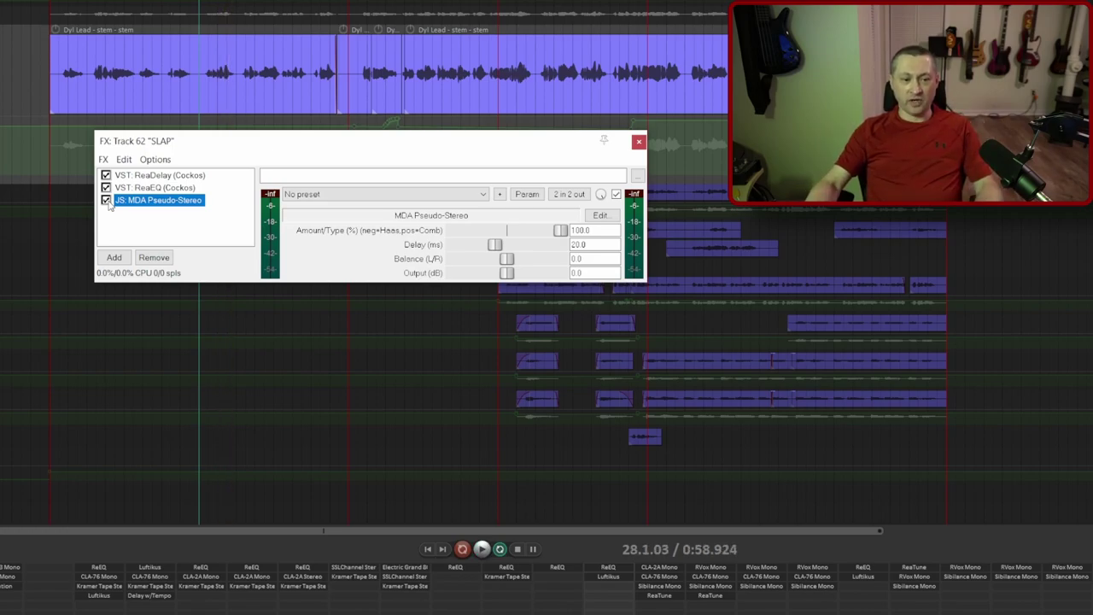
key(space)
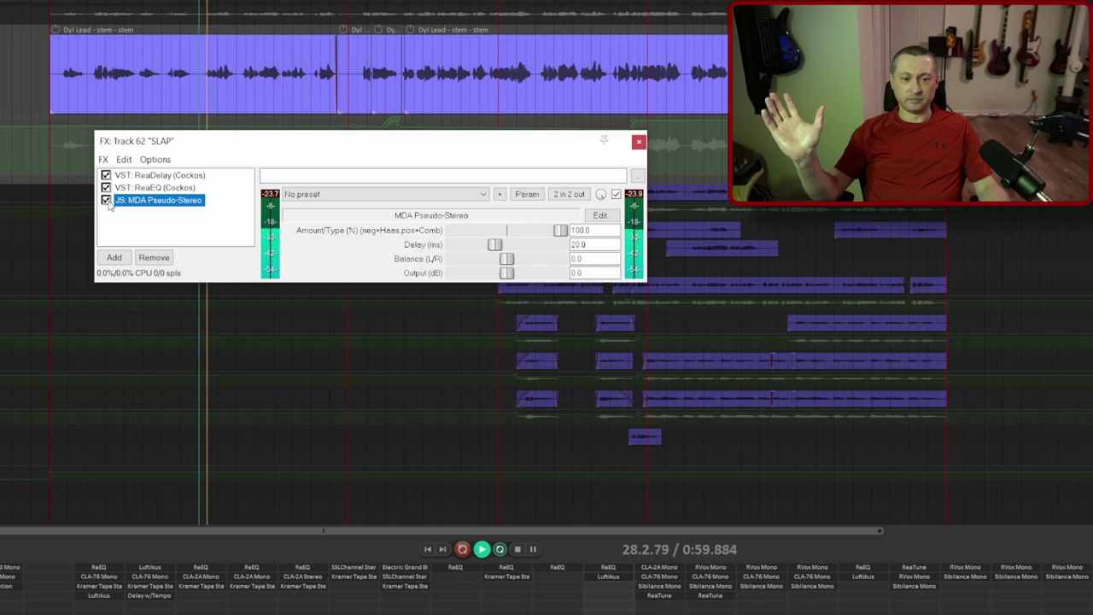
key(space)
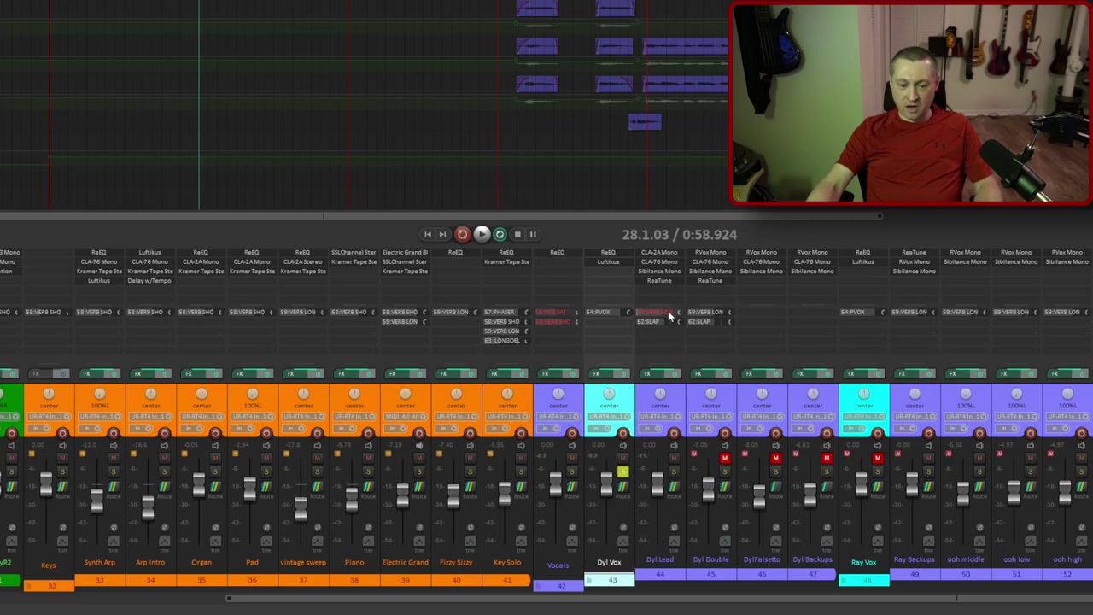
Unmute Dyl Lead's VERB LONG send during playback to audition the long reverb, and stop playback
key(space)
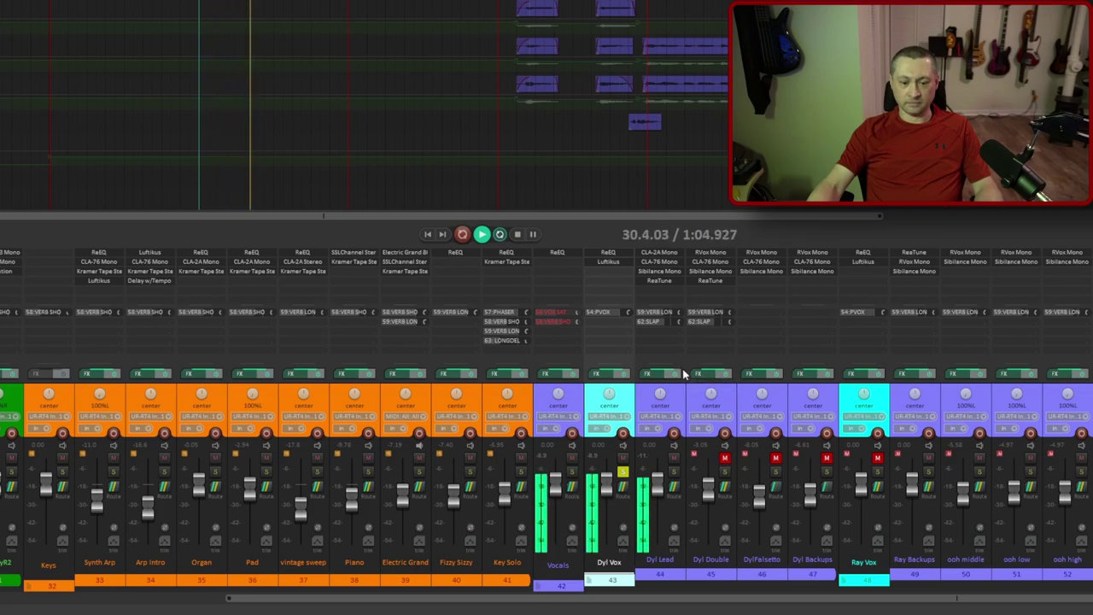
key(space)
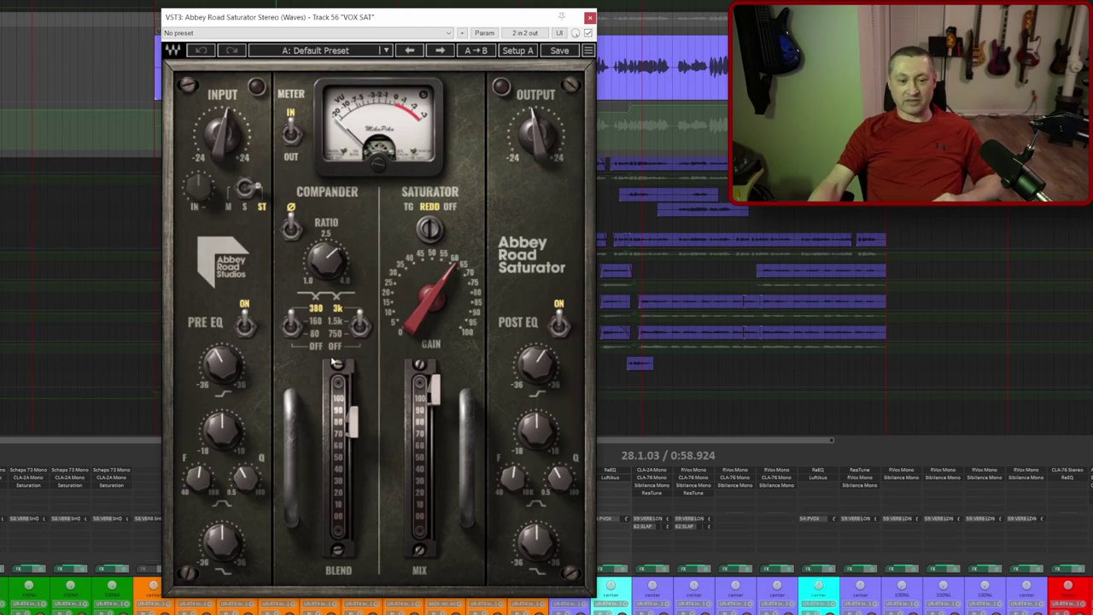
Close the Abbey Road Saturator on VOX SAT, and unmute the Vocals folder's send to VOX SAT during playback
click(590, 17)
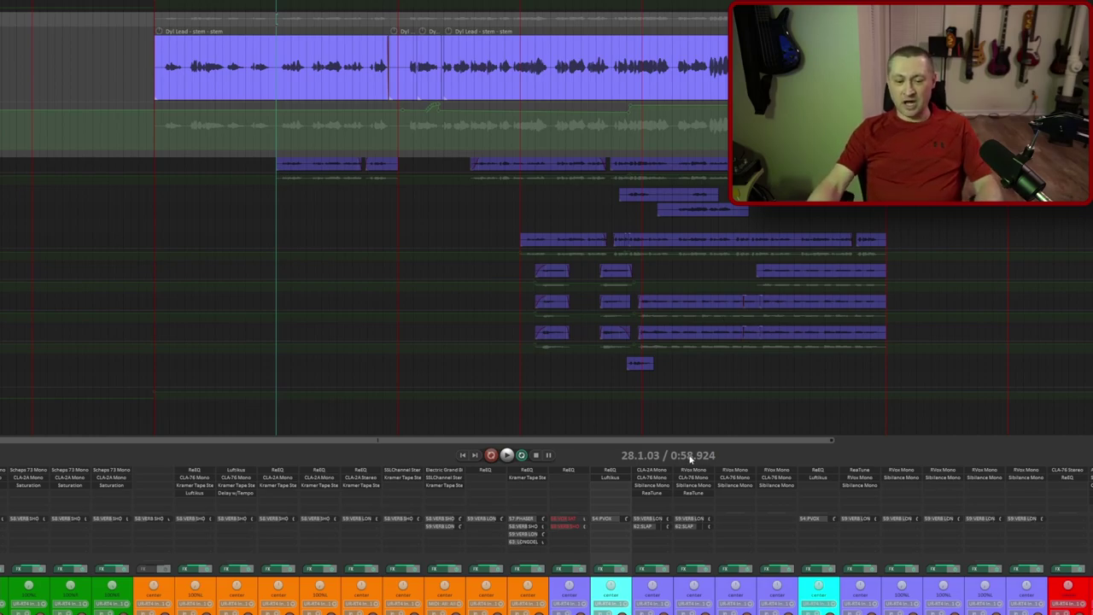
key(space)
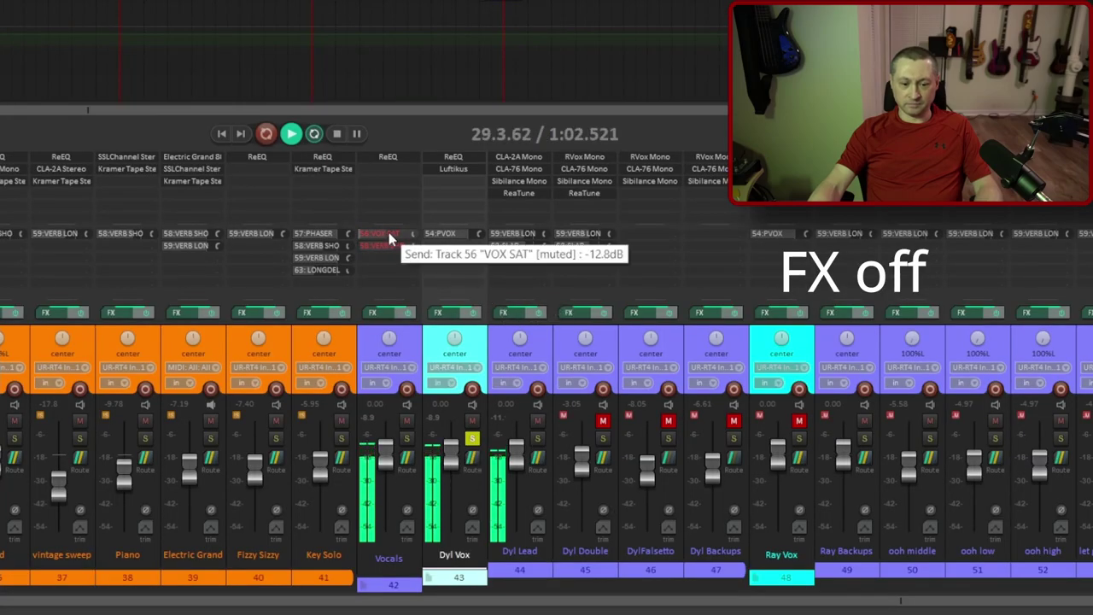
click(389, 232)
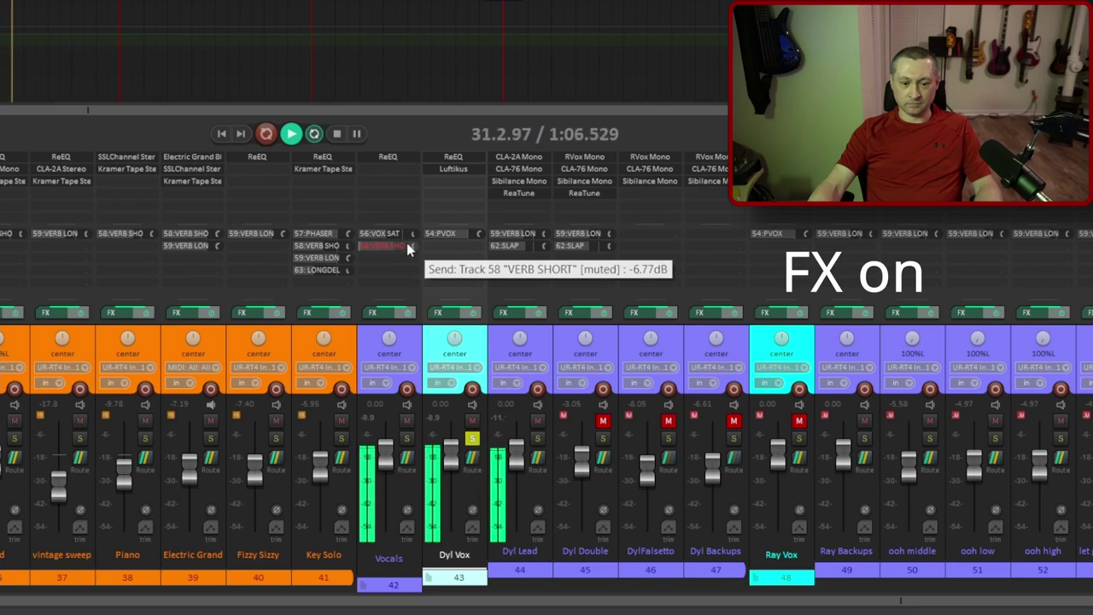
Compare the vocal with the Vocals folder's VOX SAT send muted and unmuted during playback, leave it unmuted and stop playback
click(388, 233)
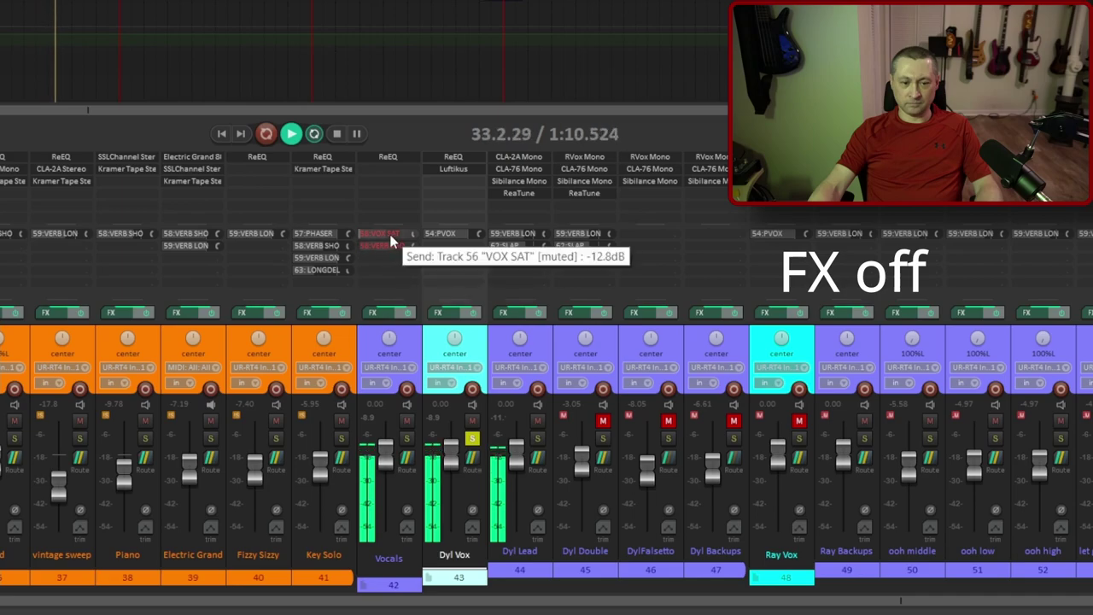
click(390, 238)
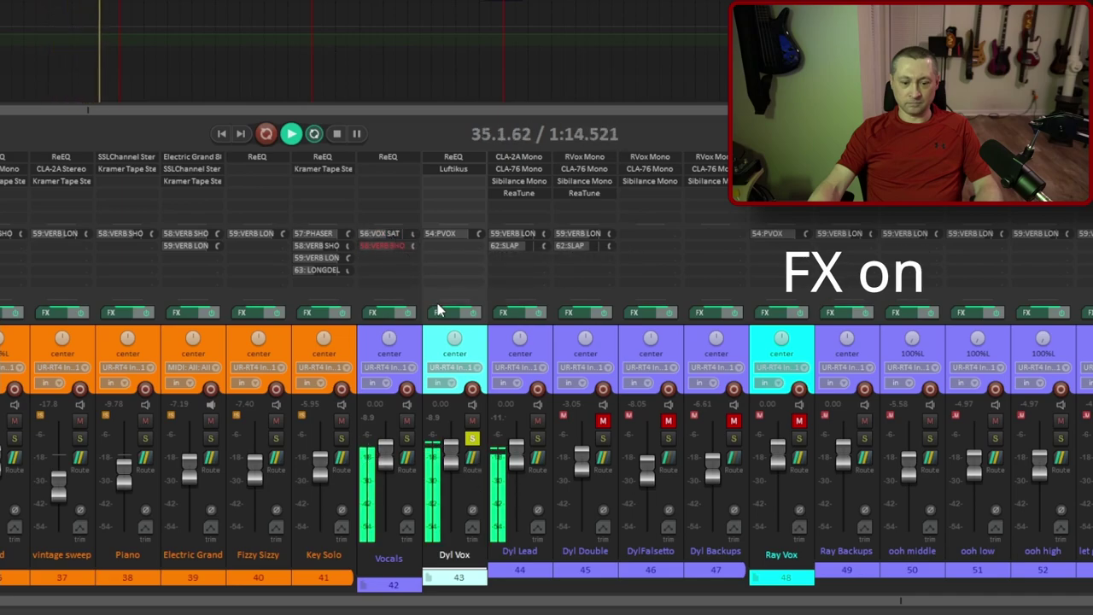
key(space)
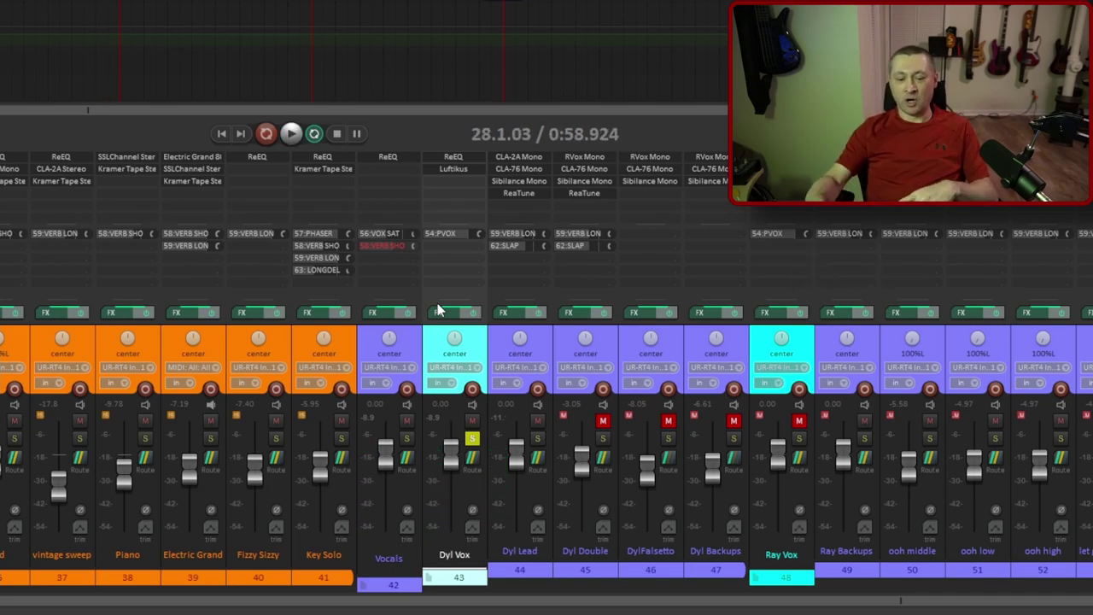
Unmute the Vocals folder's VERB SHORT send and audition the short reverb on the vocals in two playback passes
click(391, 248)
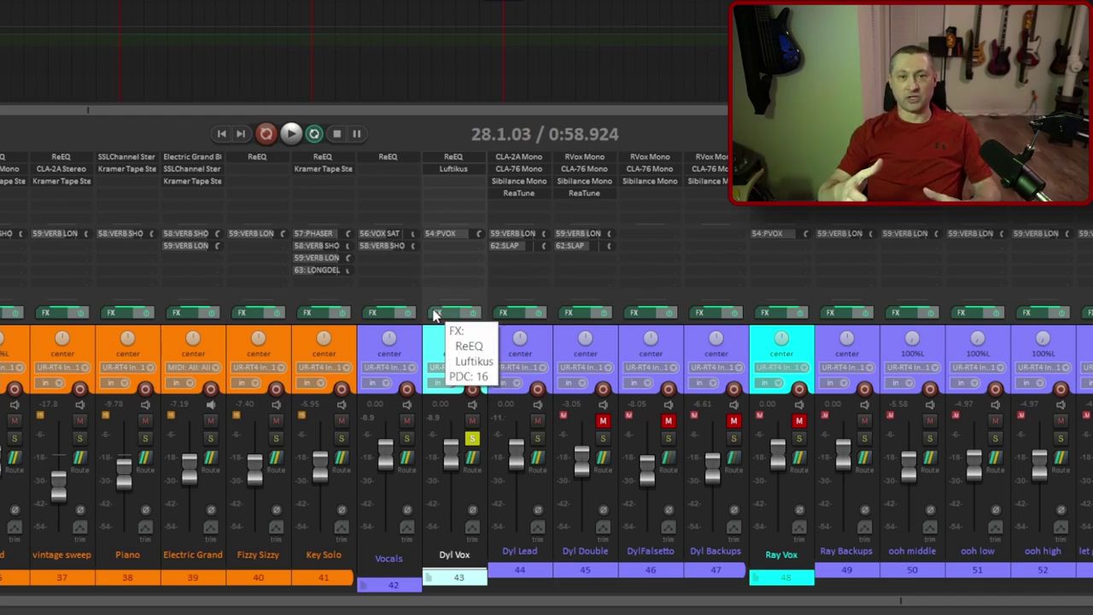
key(space)
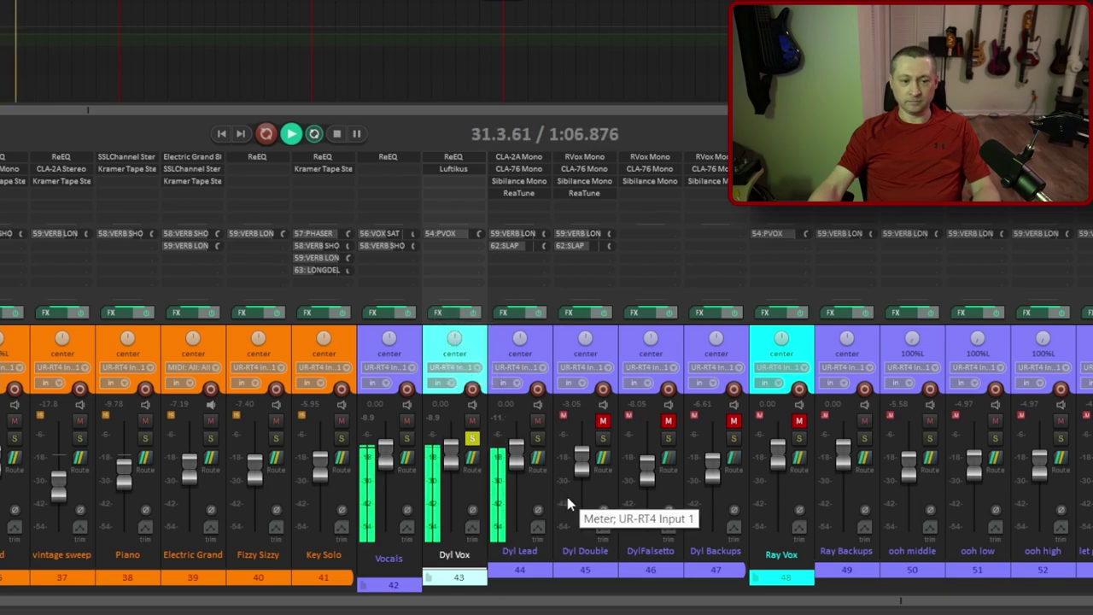
key(space)
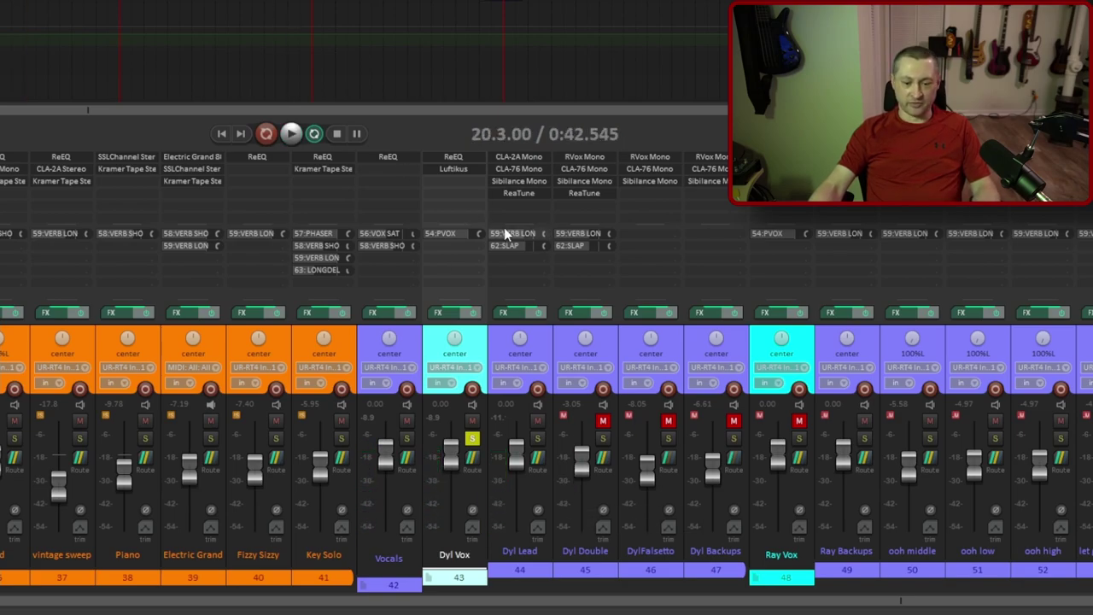
key(space)
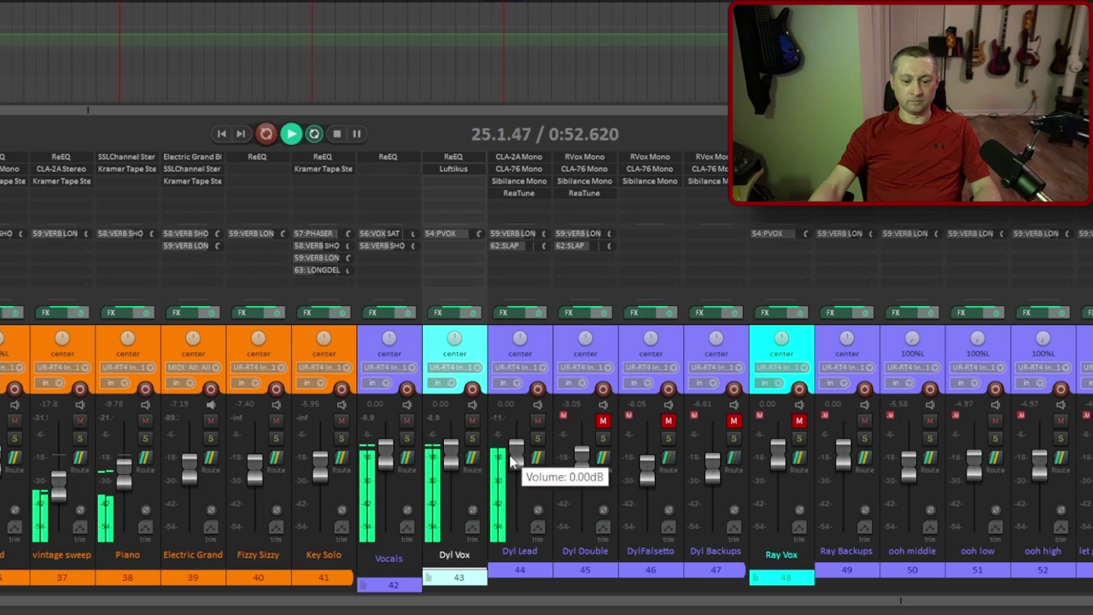
drag(514, 460, 516, 464)
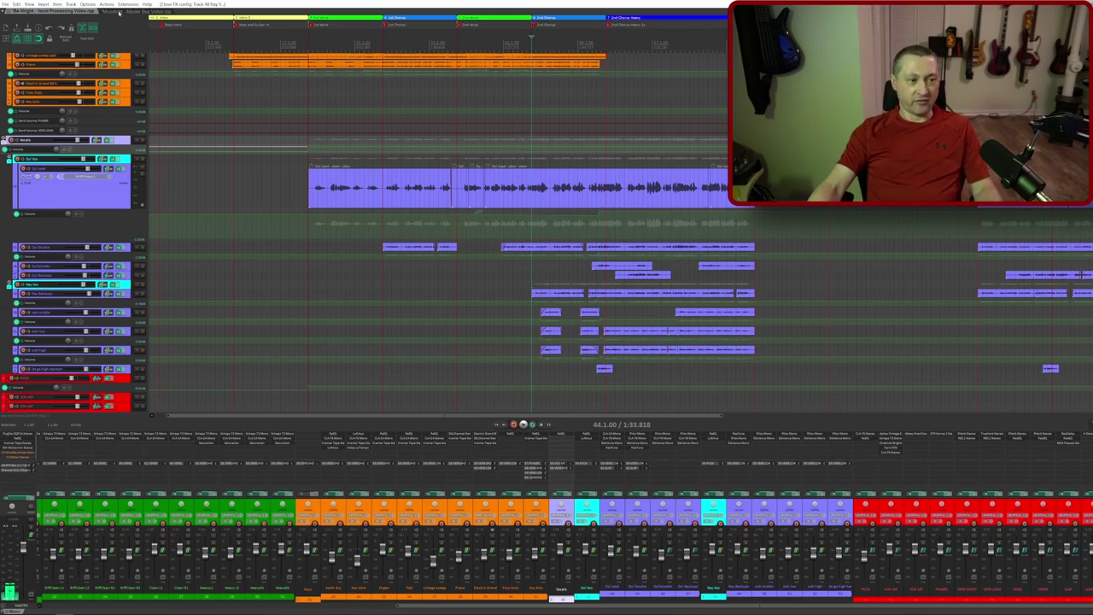
Switch to the Moonlight project, select the Lead Vox track and play its vocal section from 42.3.00
click(113, 12)
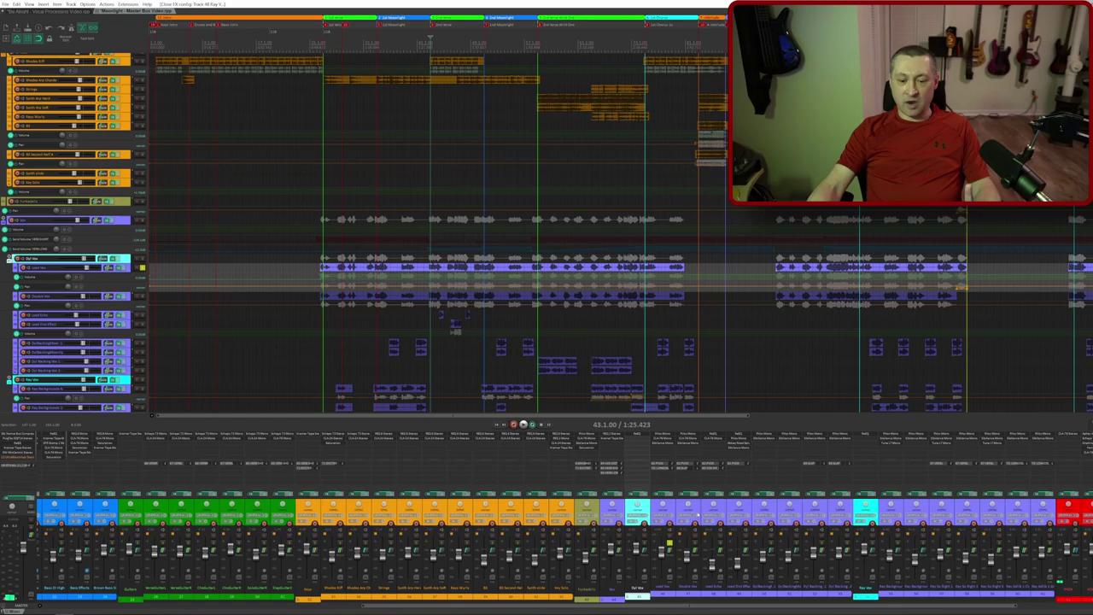
scroll(696, 513, right, 2)
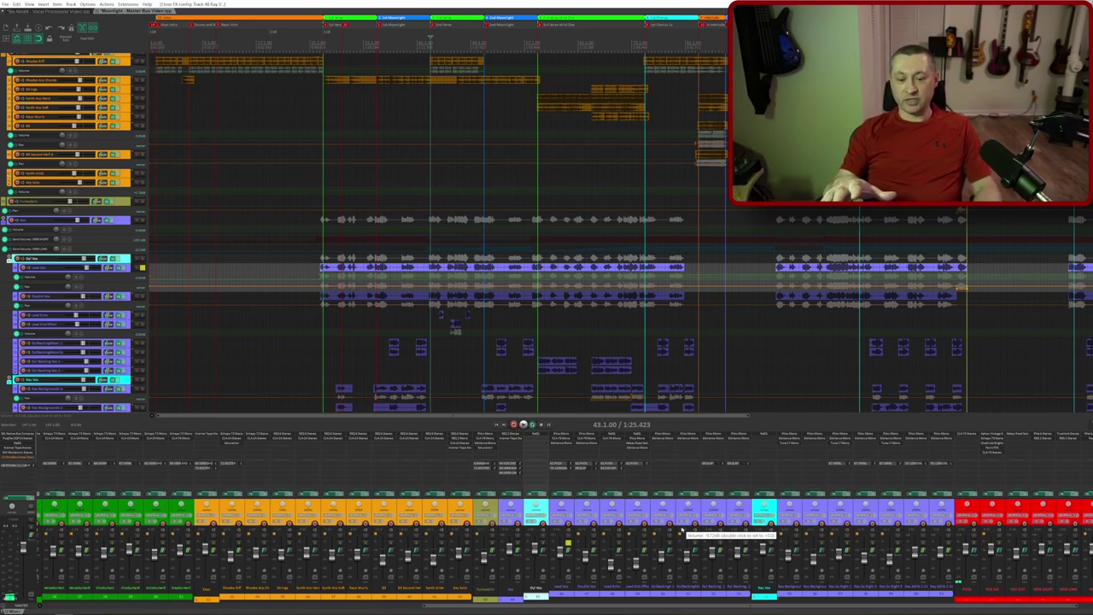
scroll(688, 534, right, 3)
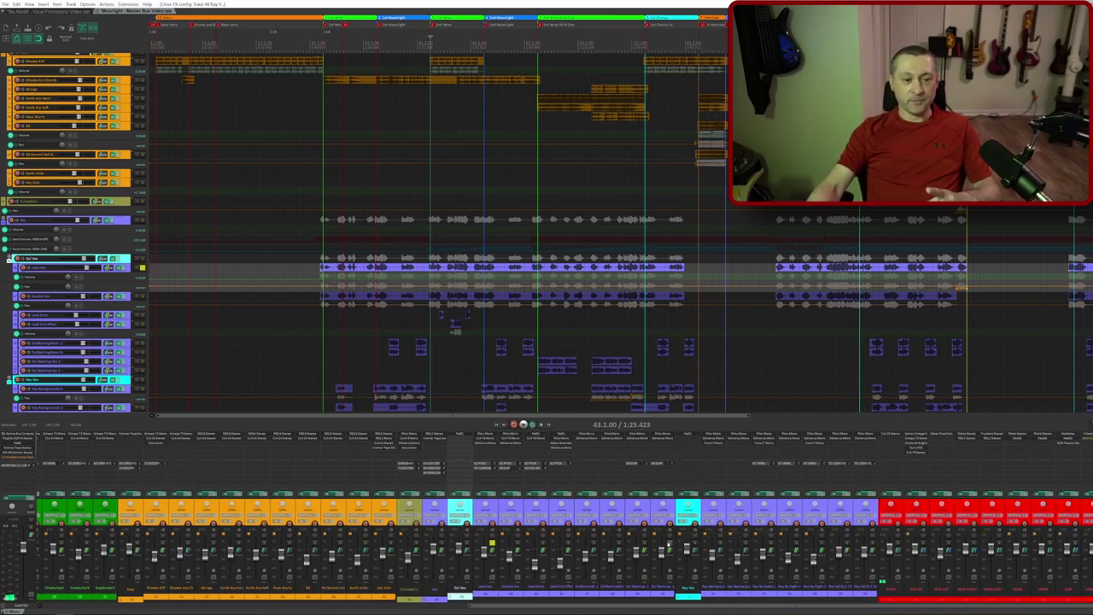
key(Down)
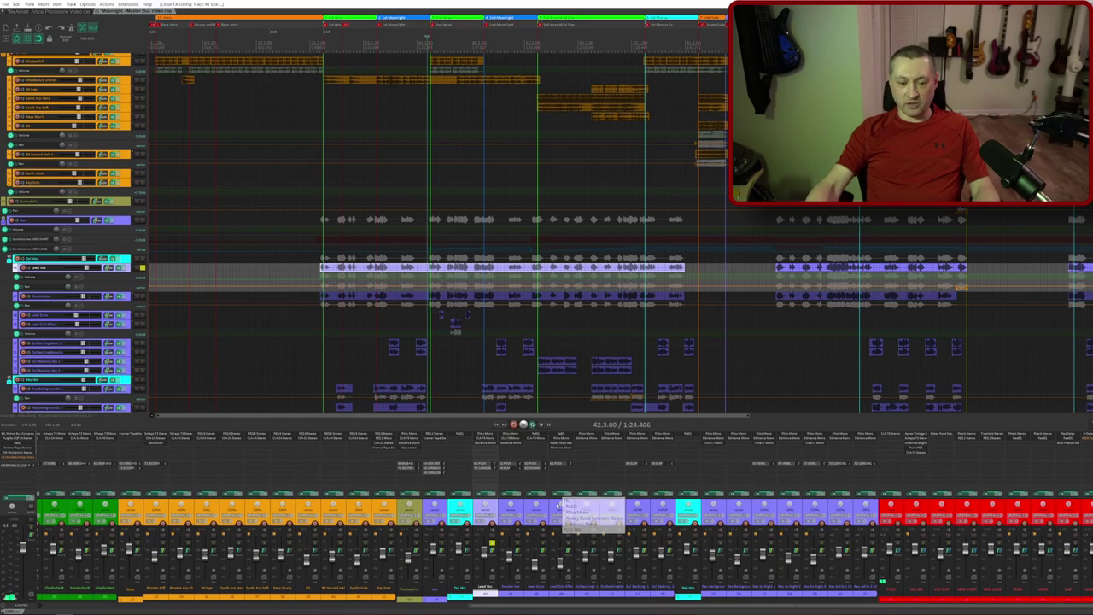
key(space)
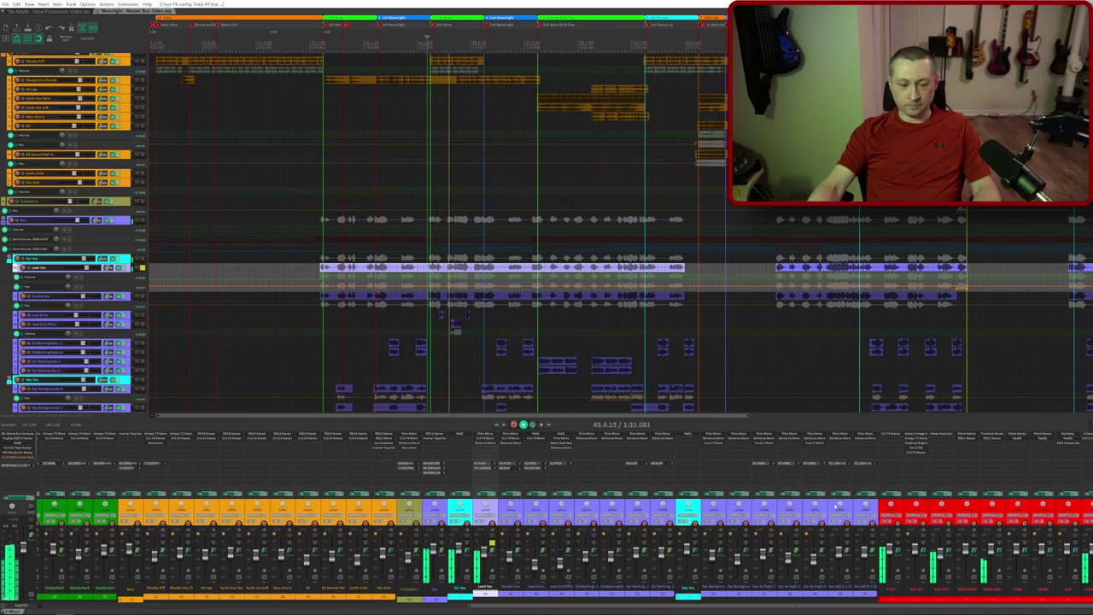
Solo the LONGDELAY track exclusively, play the delay return from 42.3.00 and stop playback
ctrl+alt+click(761, 521)
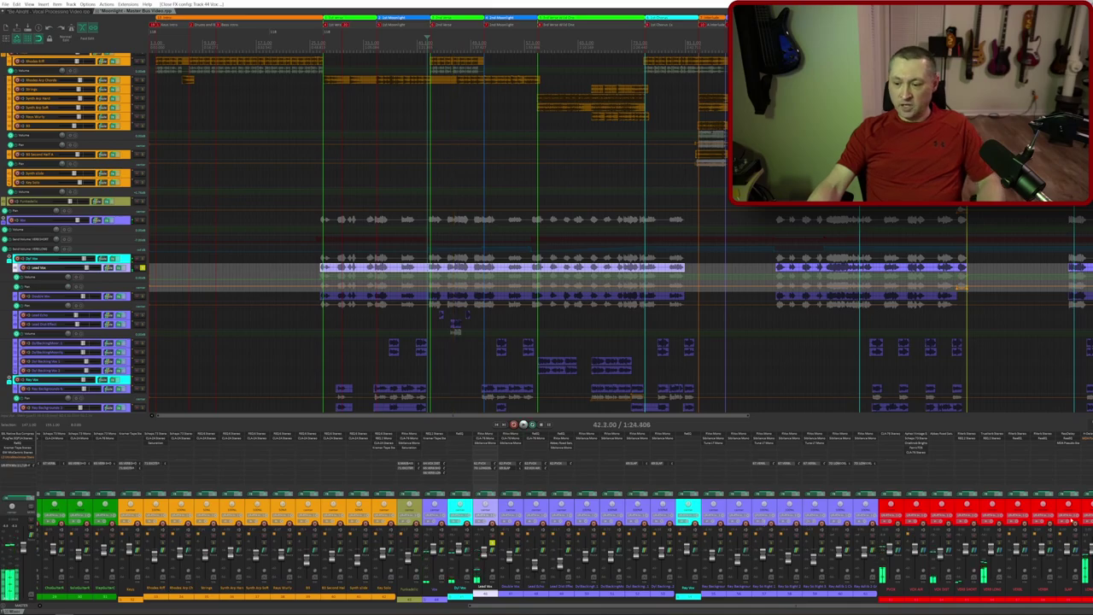
key(space)
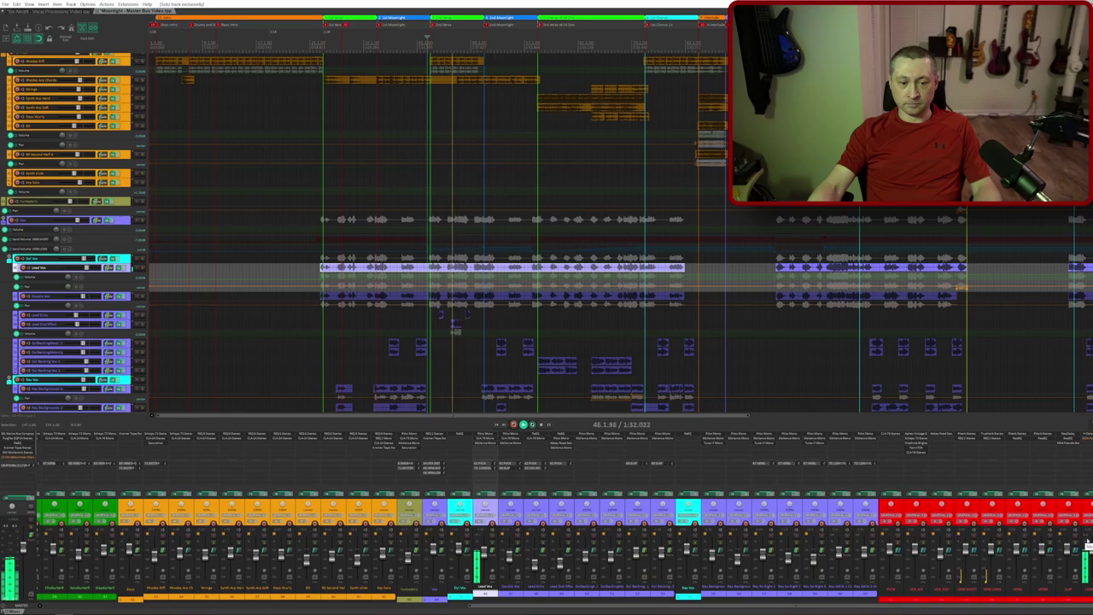
key(space)
Open H-Delay Stereo on the LONGDELAY track and examine its delay time, high-pass and low-pass filters, and output controls
click(1072, 441)
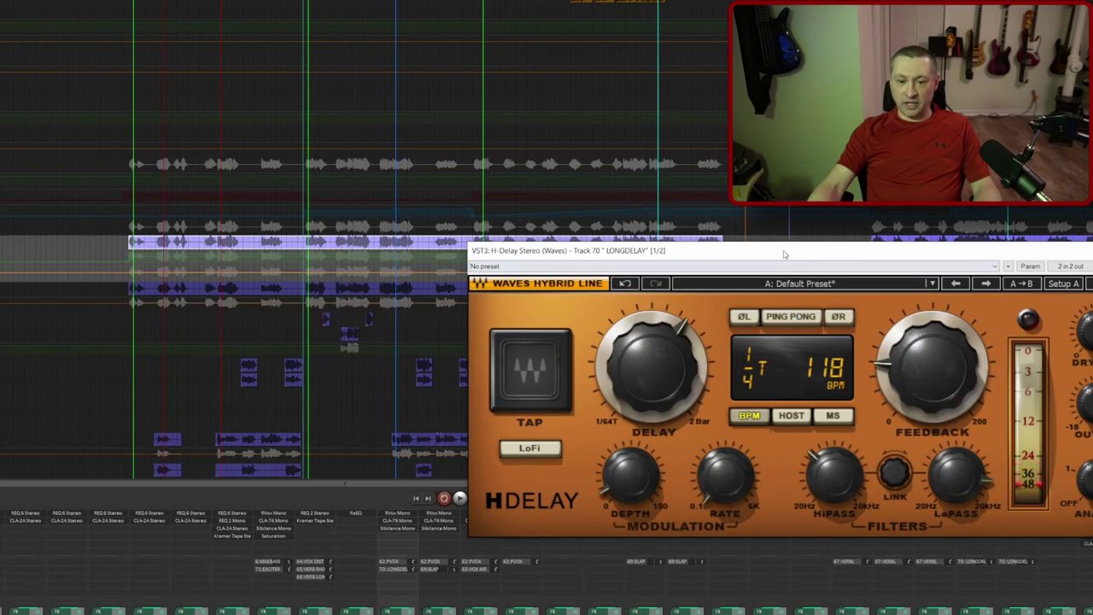
drag(784, 254, 355, 118)
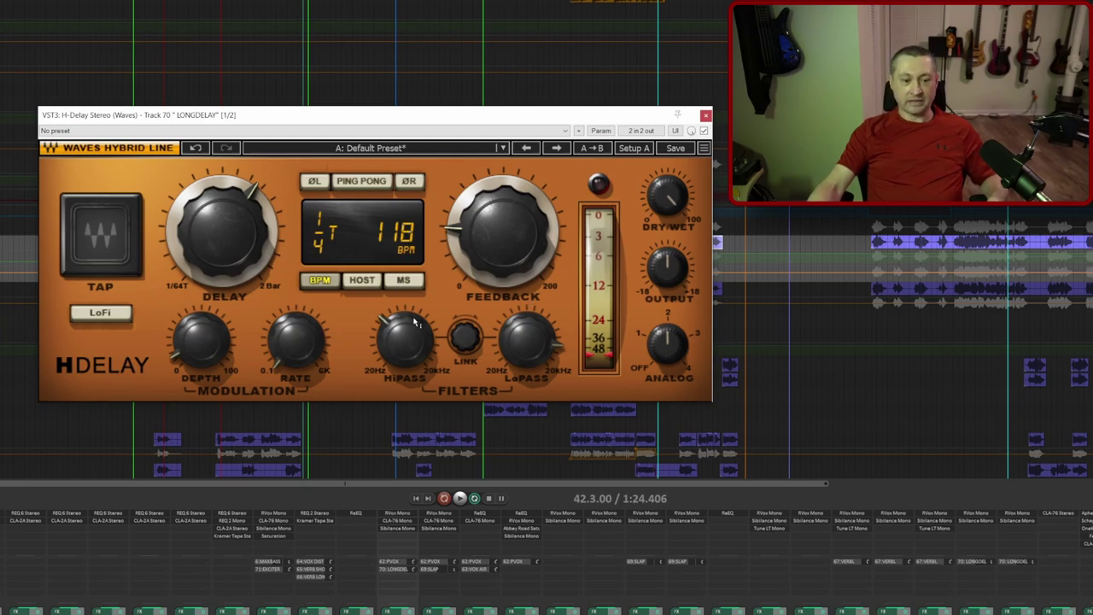
mouse_move(418, 315)
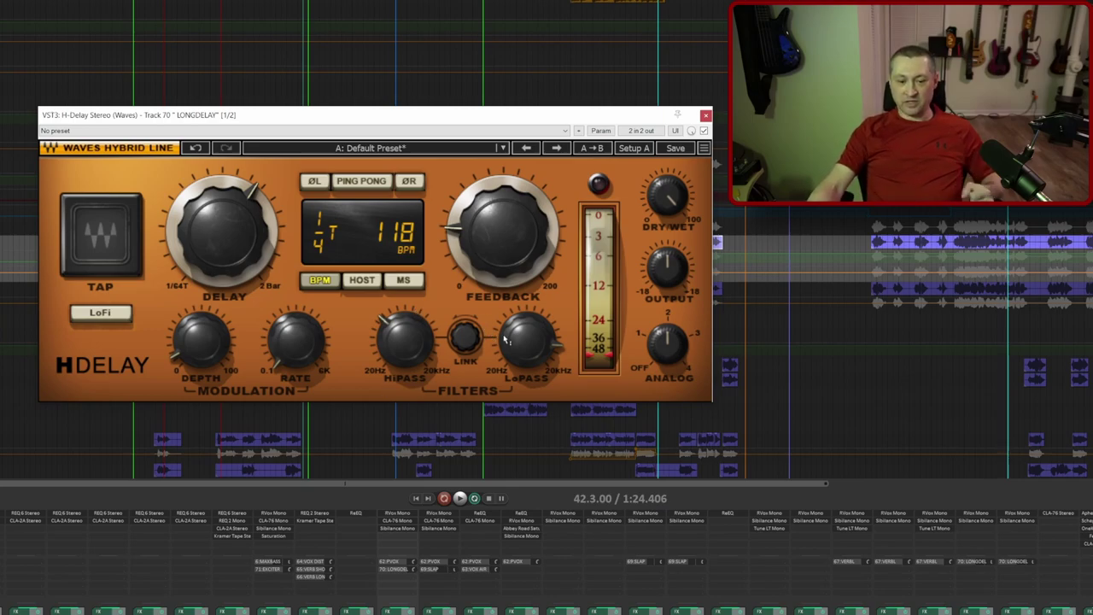
mouse_move(538, 350)
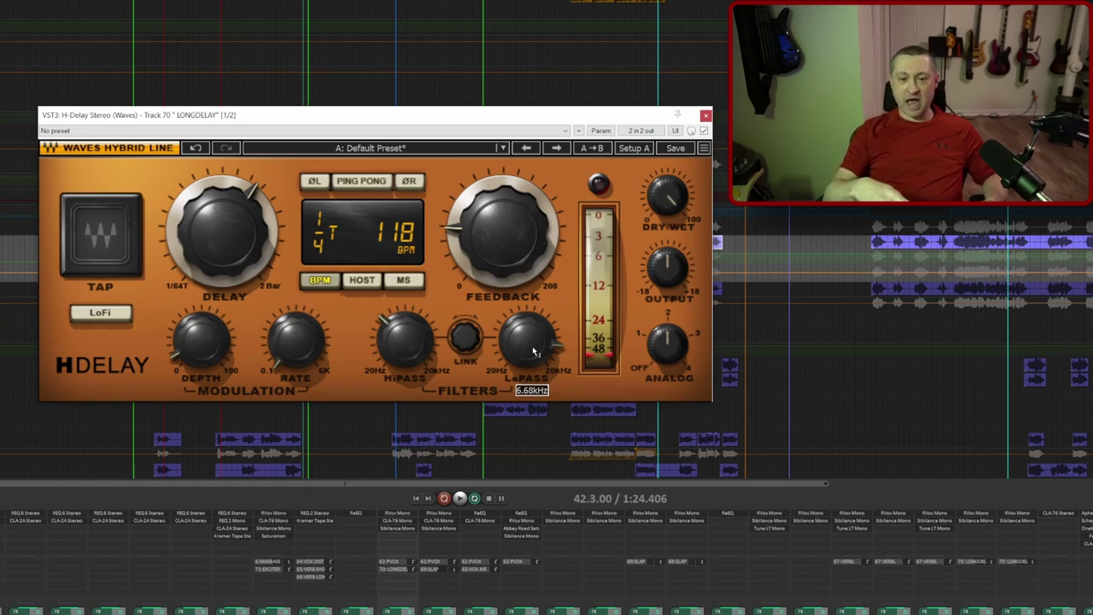
mouse_move(647, 294)
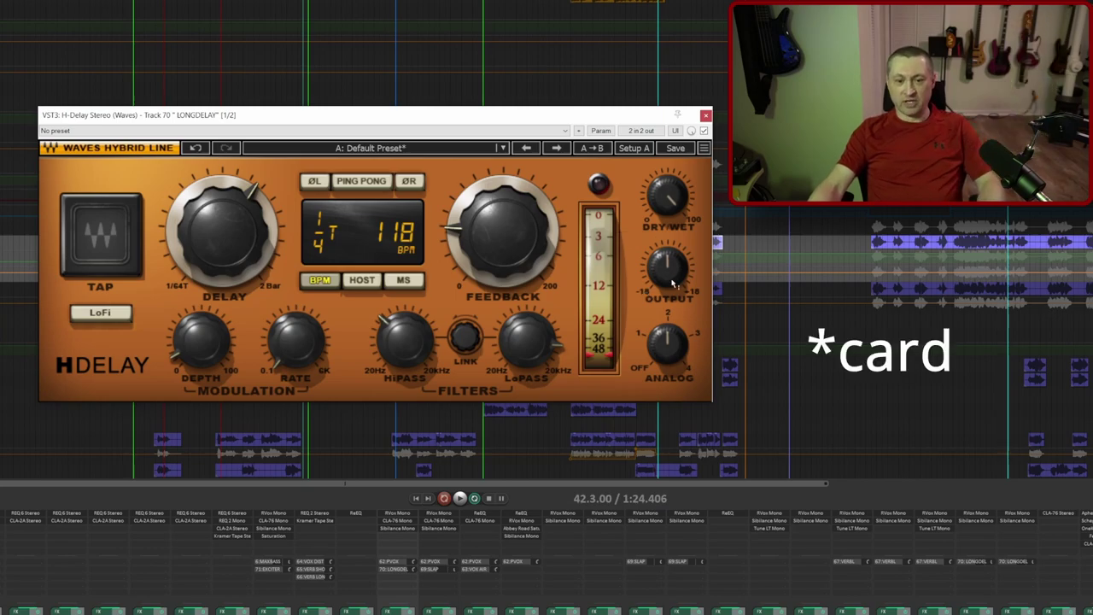
Close H-Delay, unsolo all tracks and play the vocal section within the full Moonlight mix
click(706, 115)
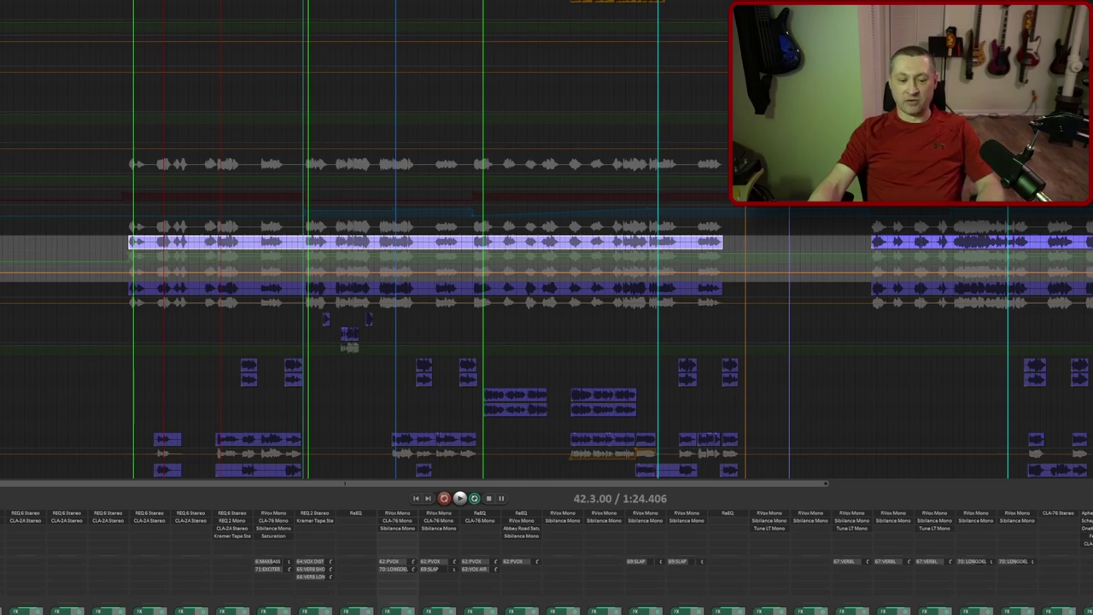
key(space)
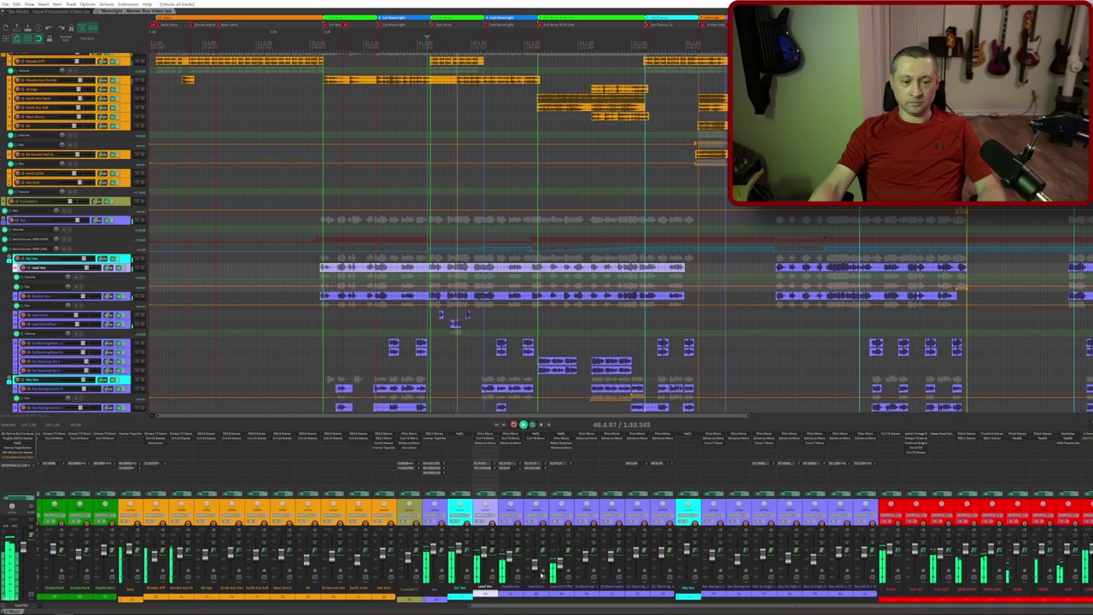
key(space)
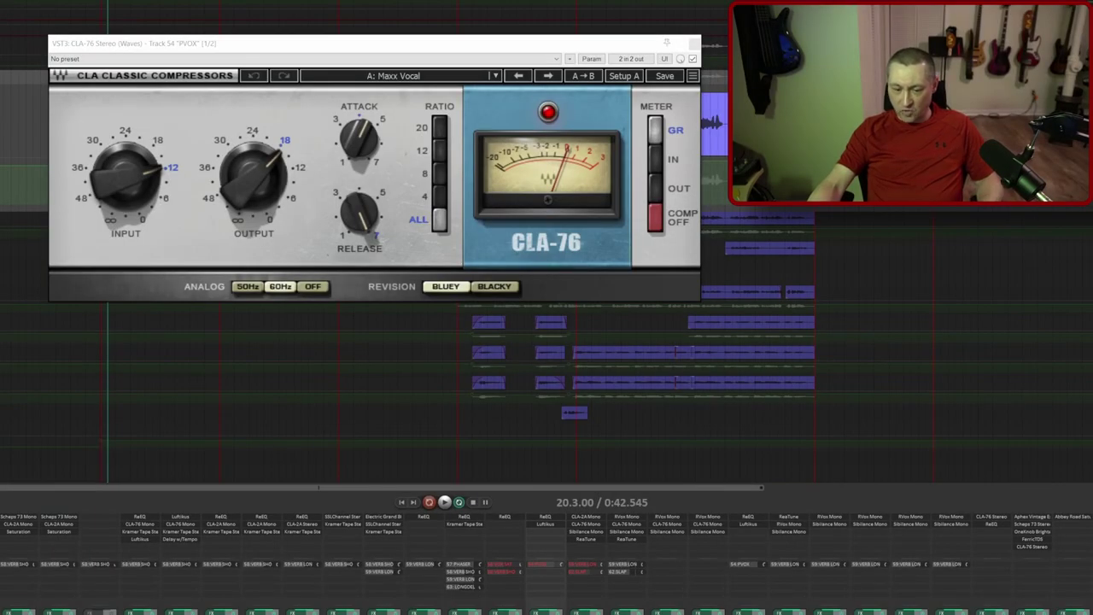
Move the PVOX track's CLA-76 Stereo window clear of the lead vocal waveform and briefly play from 20.3.00
click(103, 441)
drag(483, 43, 503, 177)
key(space)
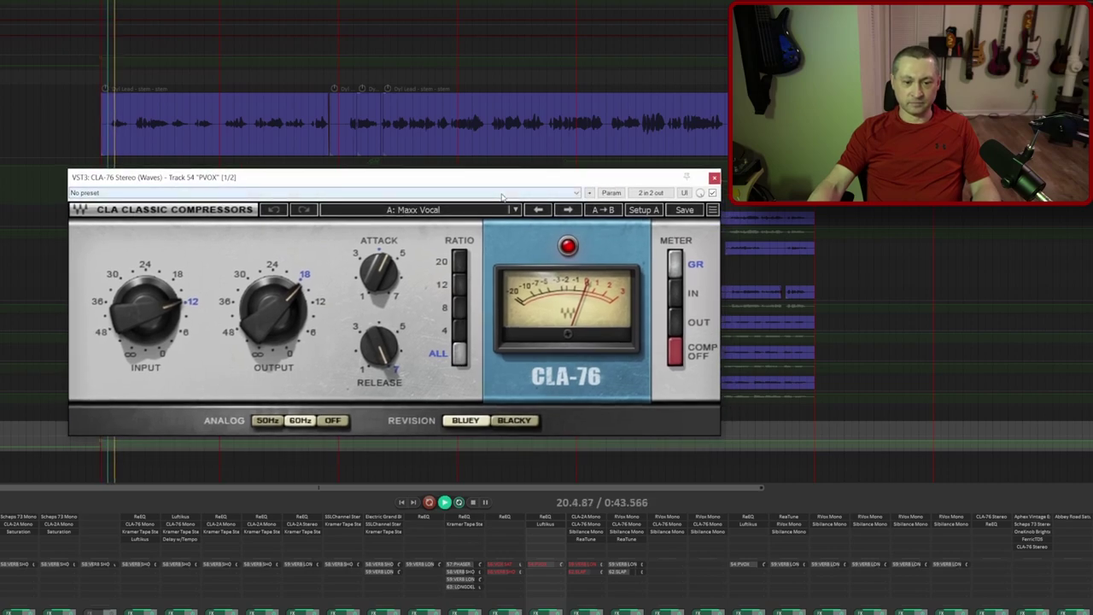
key(space)
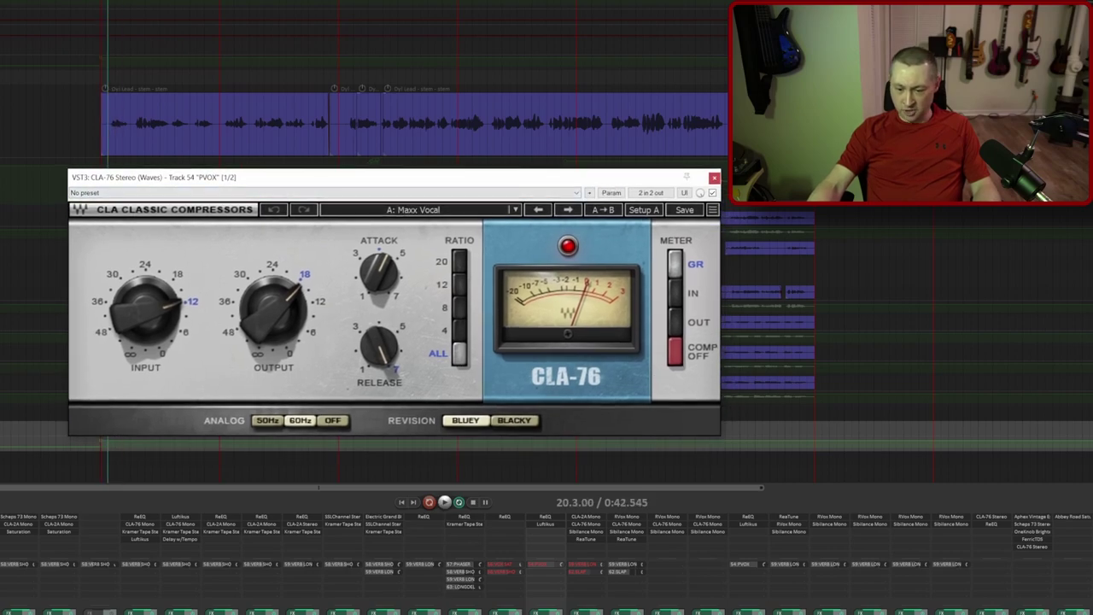